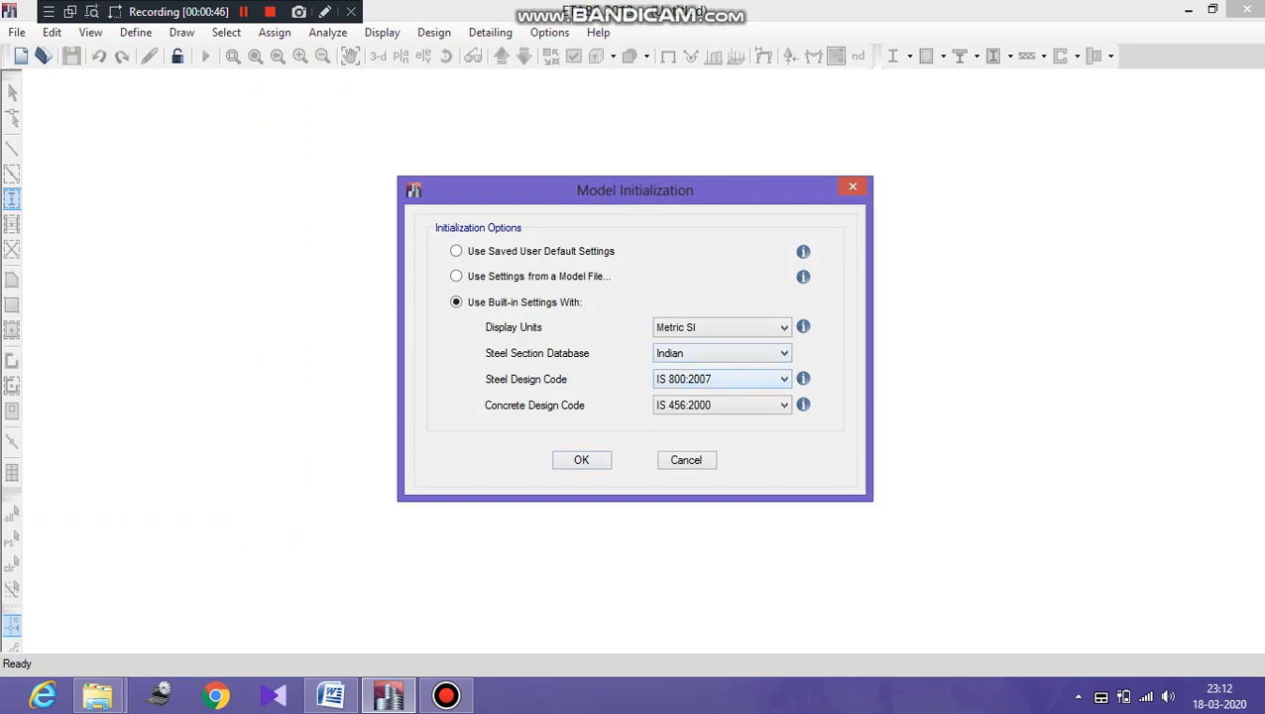
Create a grid-only model with default grid and story dimensions, using Metric SI units, the Indian steel database, IS 800:2007 and IS 456:2000.
{"action": "key", "text": "Return"}
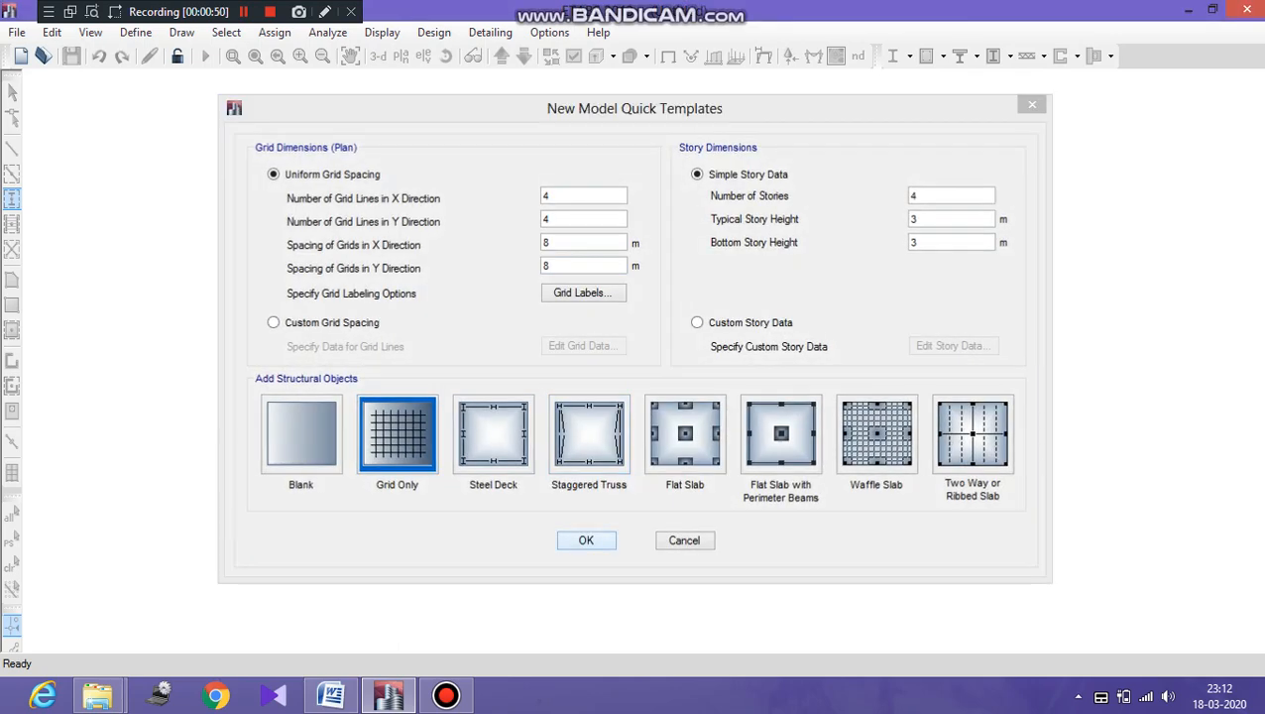
{"action": "key", "text": "Return"}
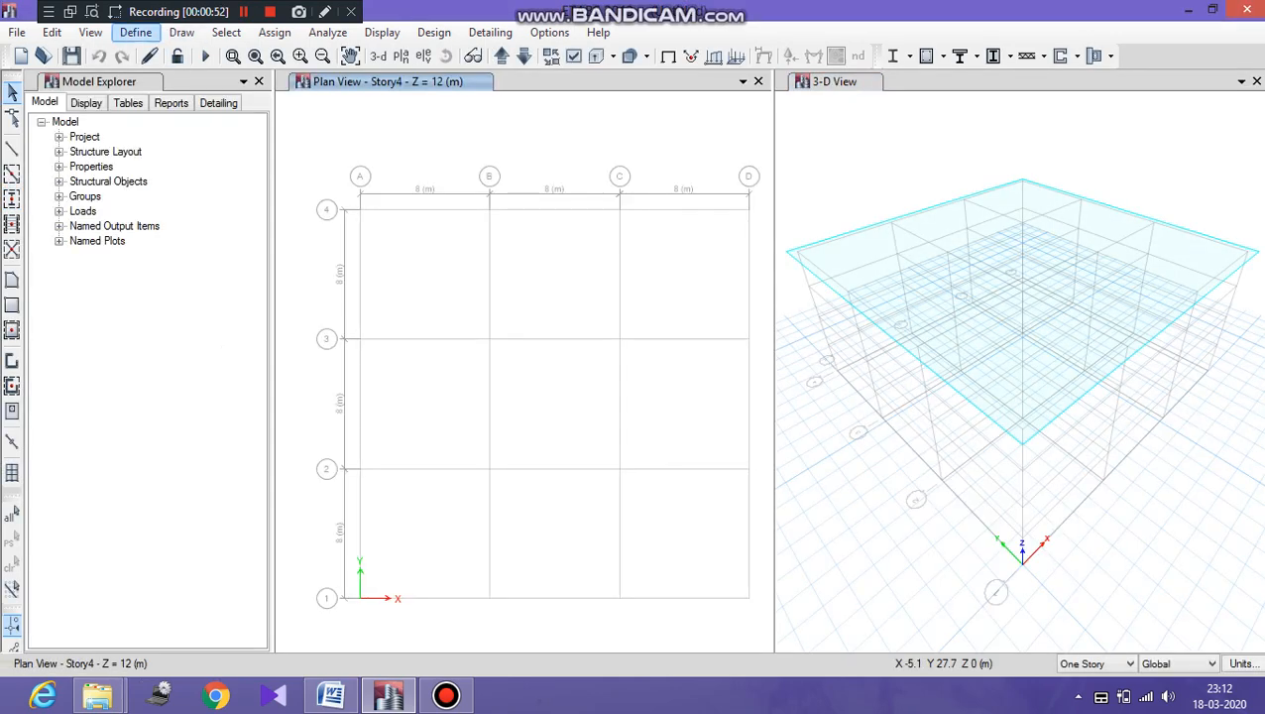
Define a new Indian concrete material of grade M20.
{"action": "left_click", "coordinate": [135, 32]}
{"action": "left_click", "coordinate": [198, 54]}
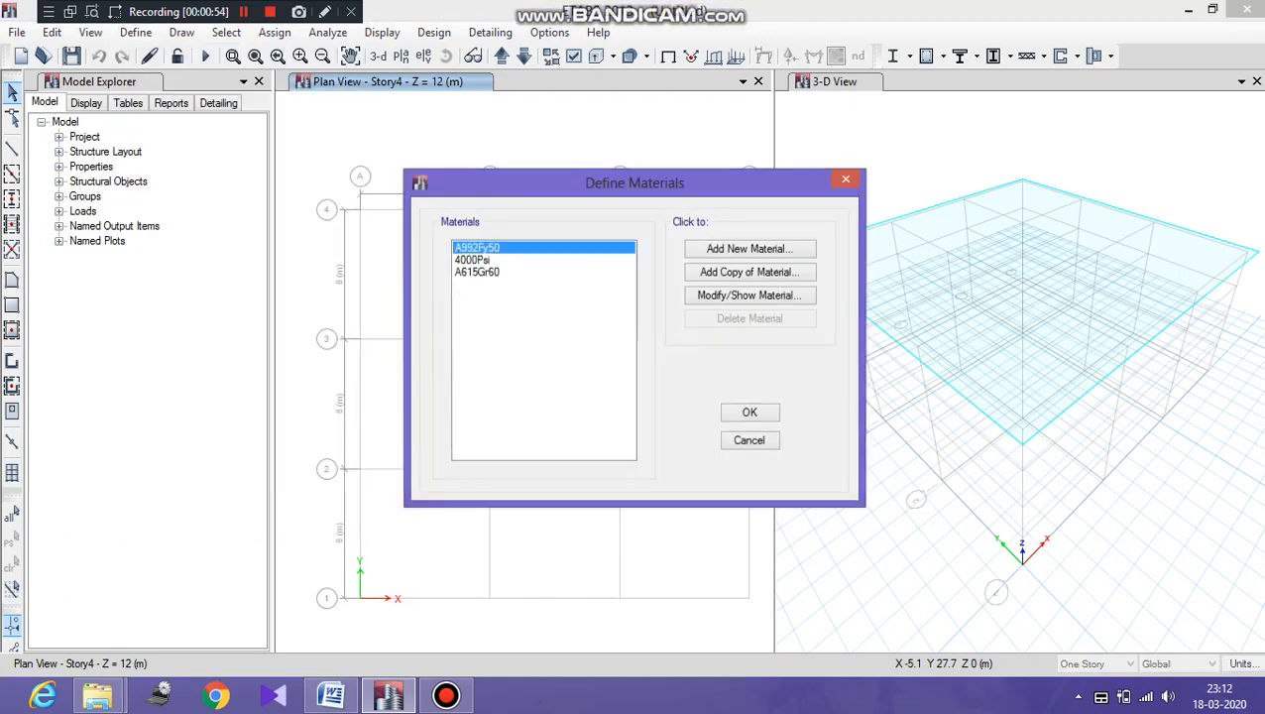
{"action": "left_click", "coordinate": [746, 248]}
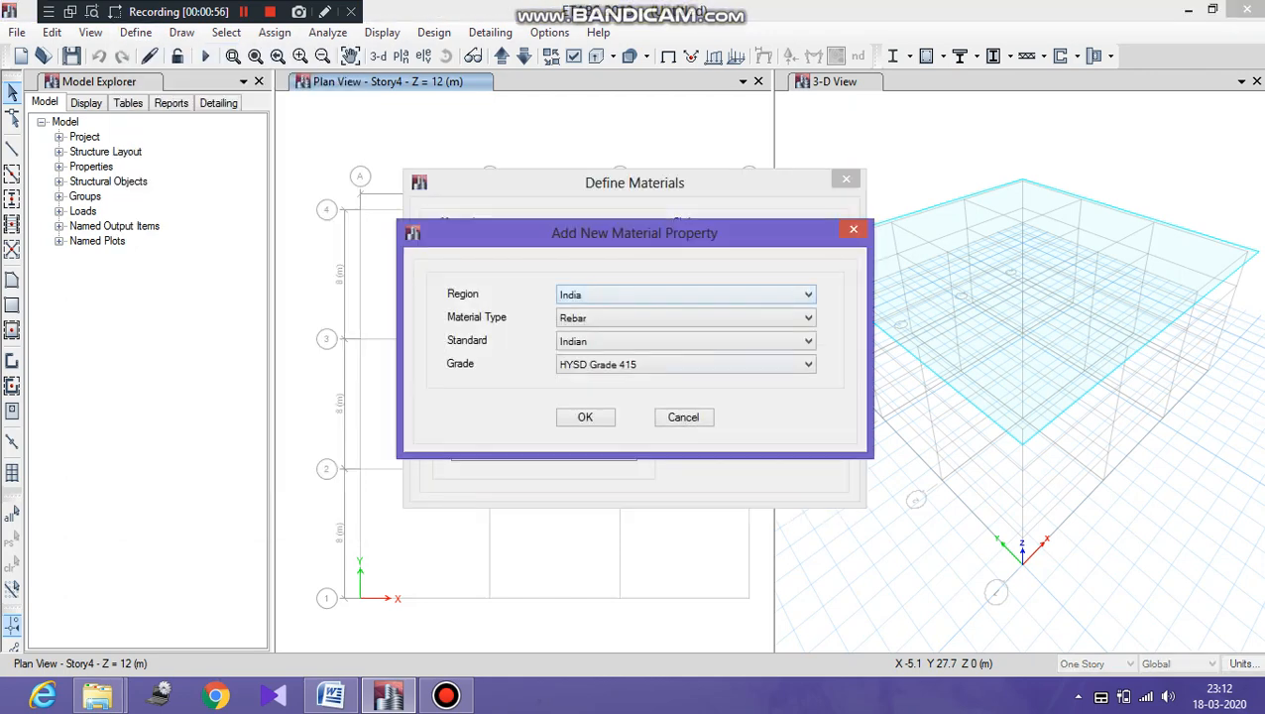
{"action": "left_click", "coordinate": [685, 317]}
{"action": "left_click", "coordinate": [685, 347]}
{"action": "left_click", "coordinate": [685, 364]}
{"action": "left_click", "coordinate": [685, 393]}
{"action": "left_click", "coordinate": [585, 416]}
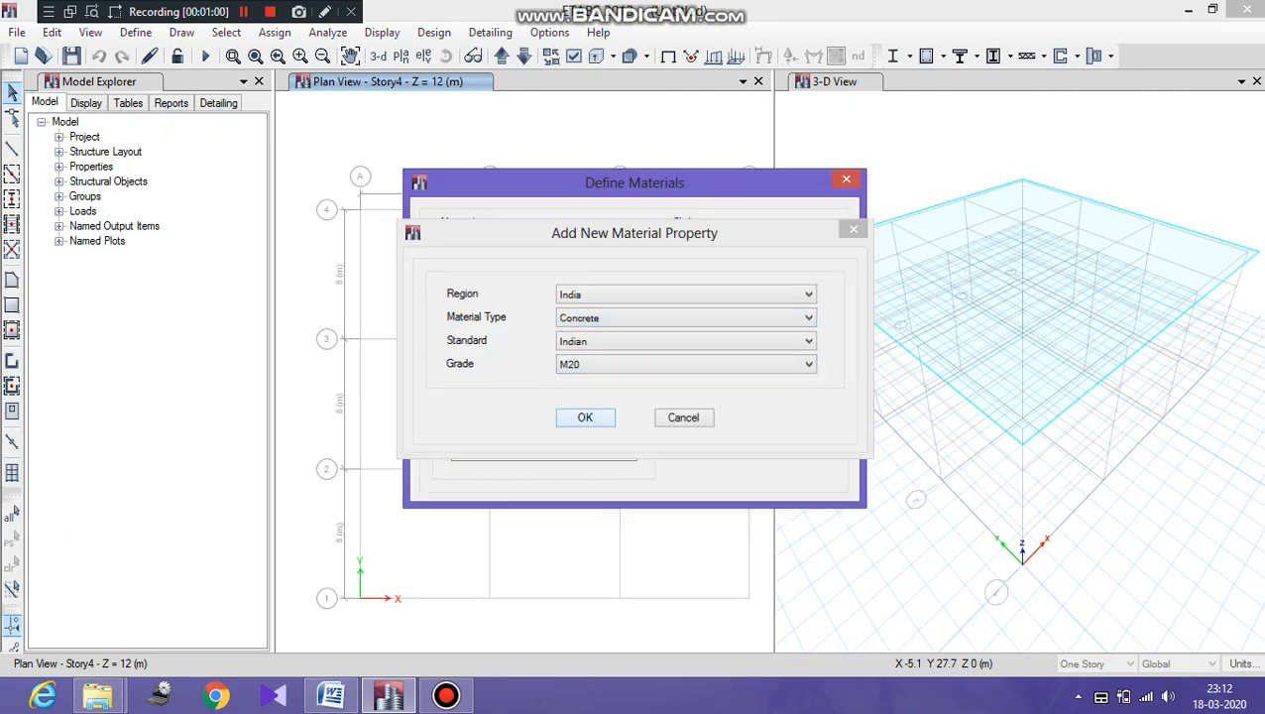
{"action": "key", "text": "Return"}
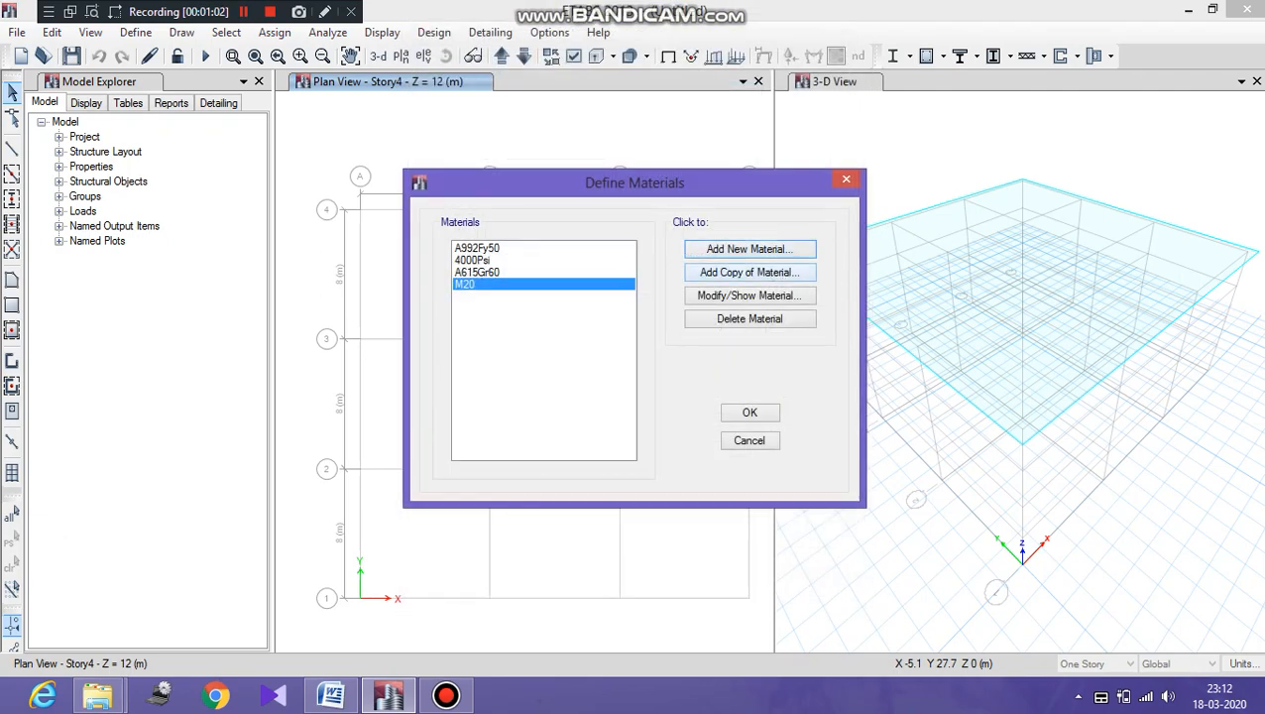
Define a new Indian rebar material of HYSD Grade 415 and accept the materials list.
{"action": "left_click", "coordinate": [750, 249]}
{"action": "left_click", "coordinate": [685, 317]}
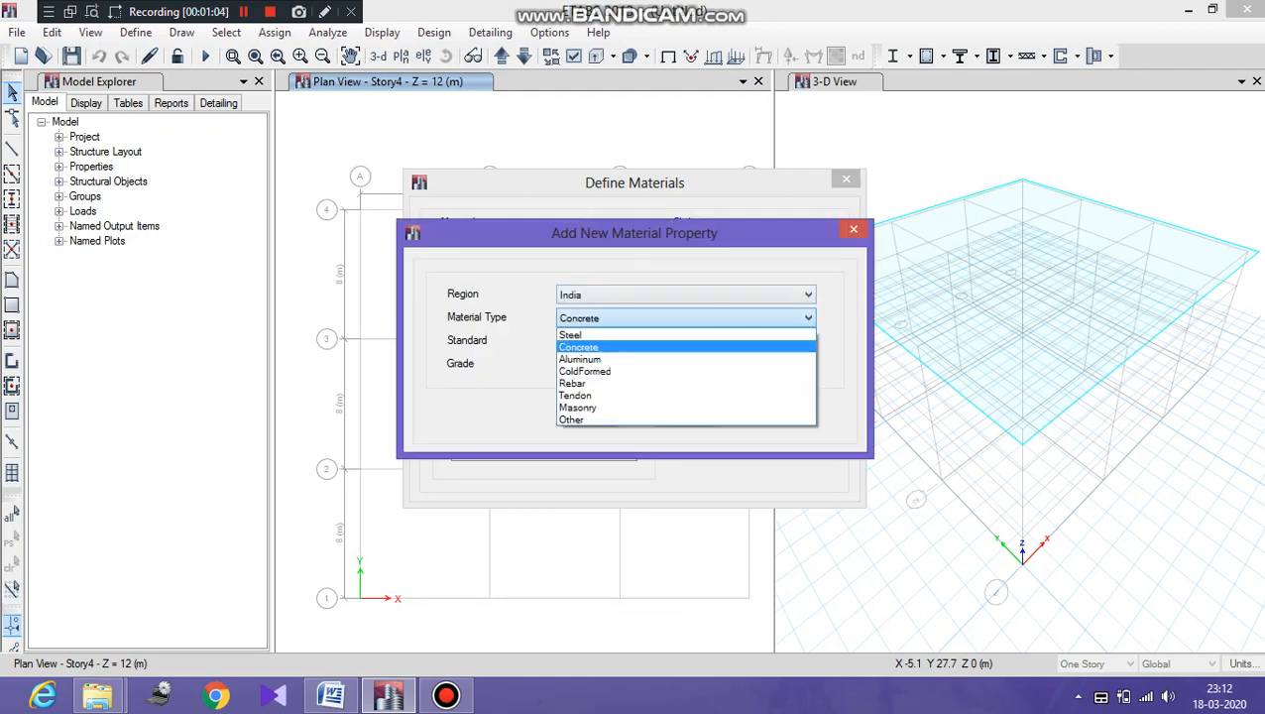
{"action": "key", "text": "Return"}
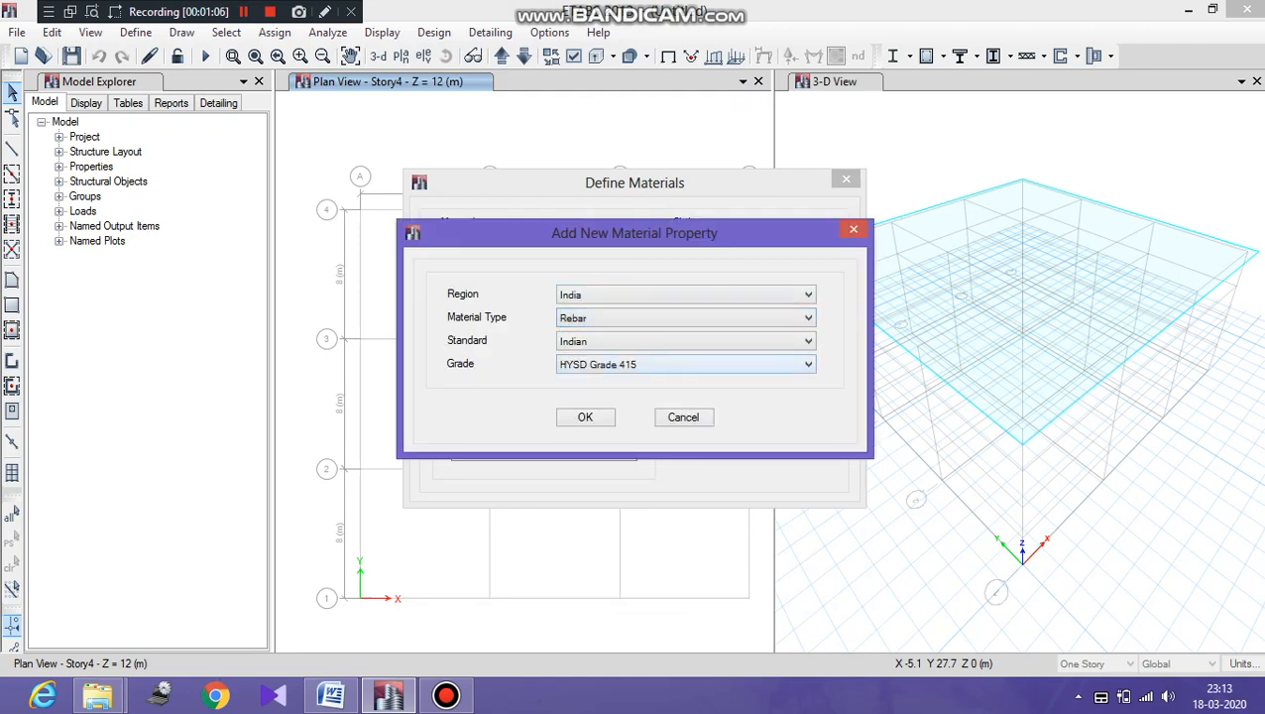
{"action": "left_click", "coordinate": [685, 363]}
{"action": "key", "text": "Return"}
{"action": "key", "text": "Return"}
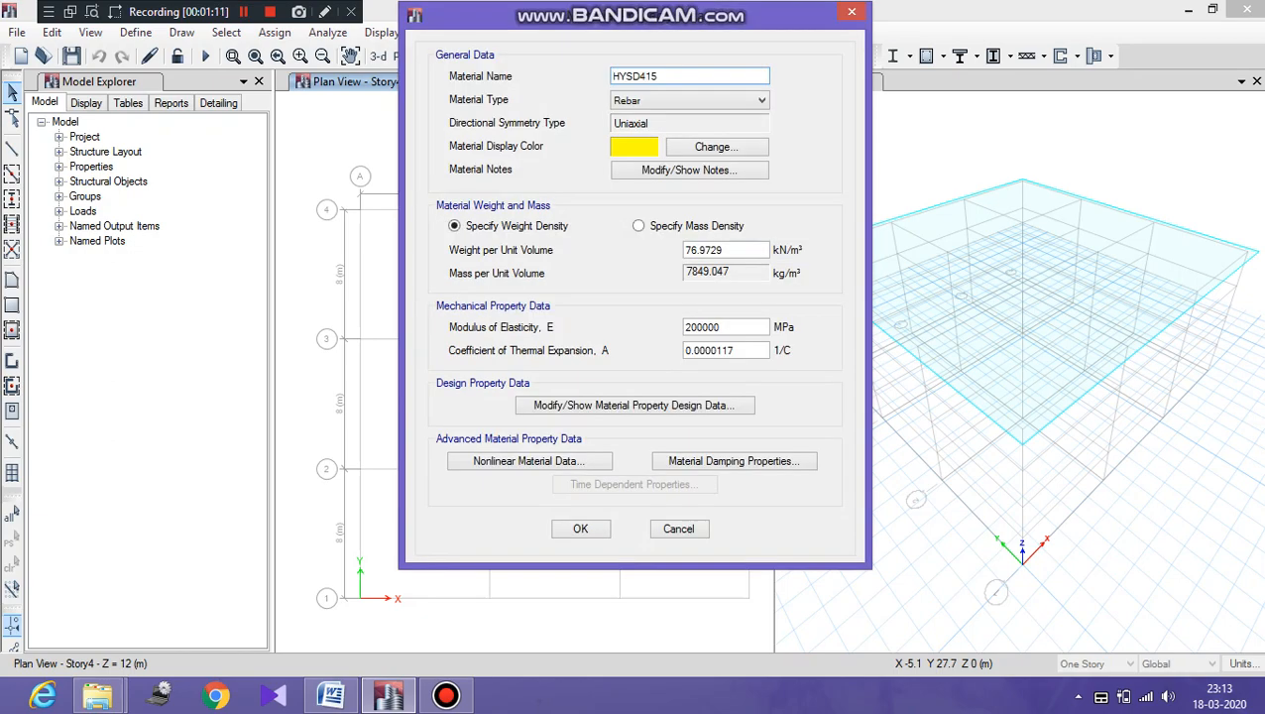
{"action": "key", "text": "Return"}
{"action": "key", "text": "Return"}
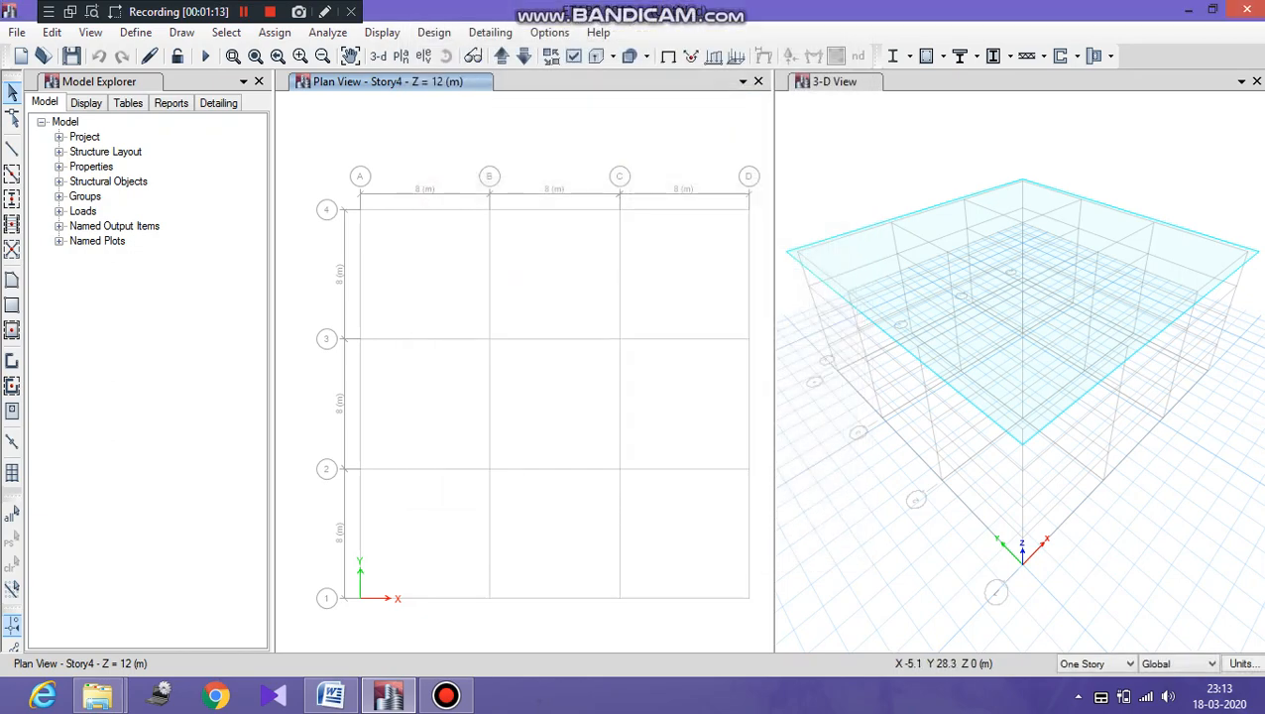
Add a concrete rectangular frame section named B 230X300 in M20, with depth 300 mm and width 230 mm.
{"action": "left_click", "coordinate": [135, 31]}
{"action": "mouse_move", "coordinate": [192, 84]}
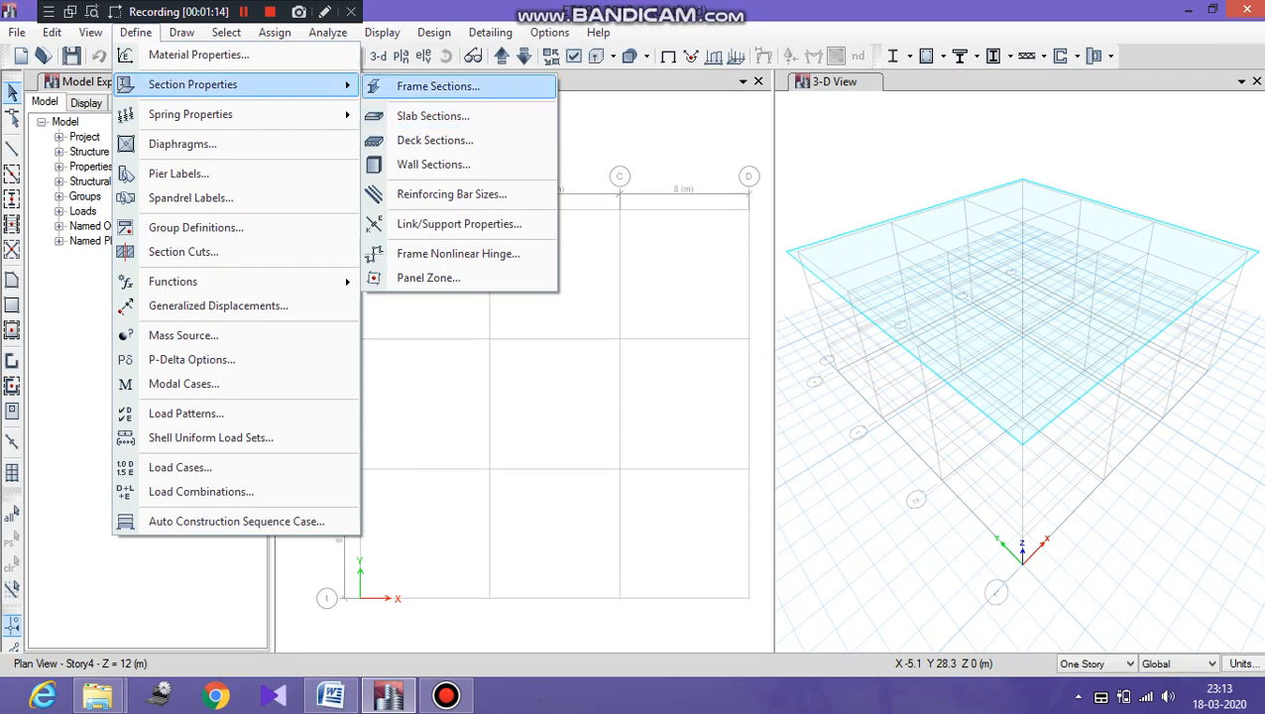
{"action": "left_click", "coordinate": [437, 86]}
{"action": "left_click", "coordinate": [772, 204]}
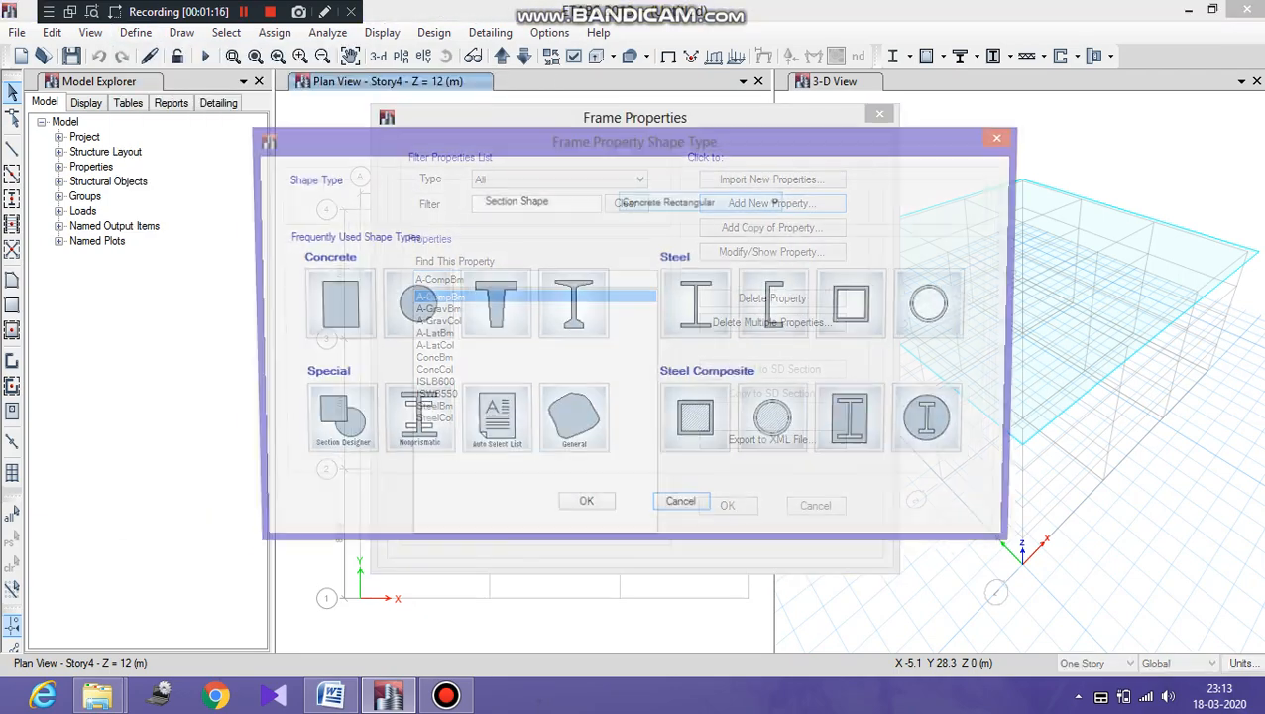
{"action": "left_click", "coordinate": [331, 297]}
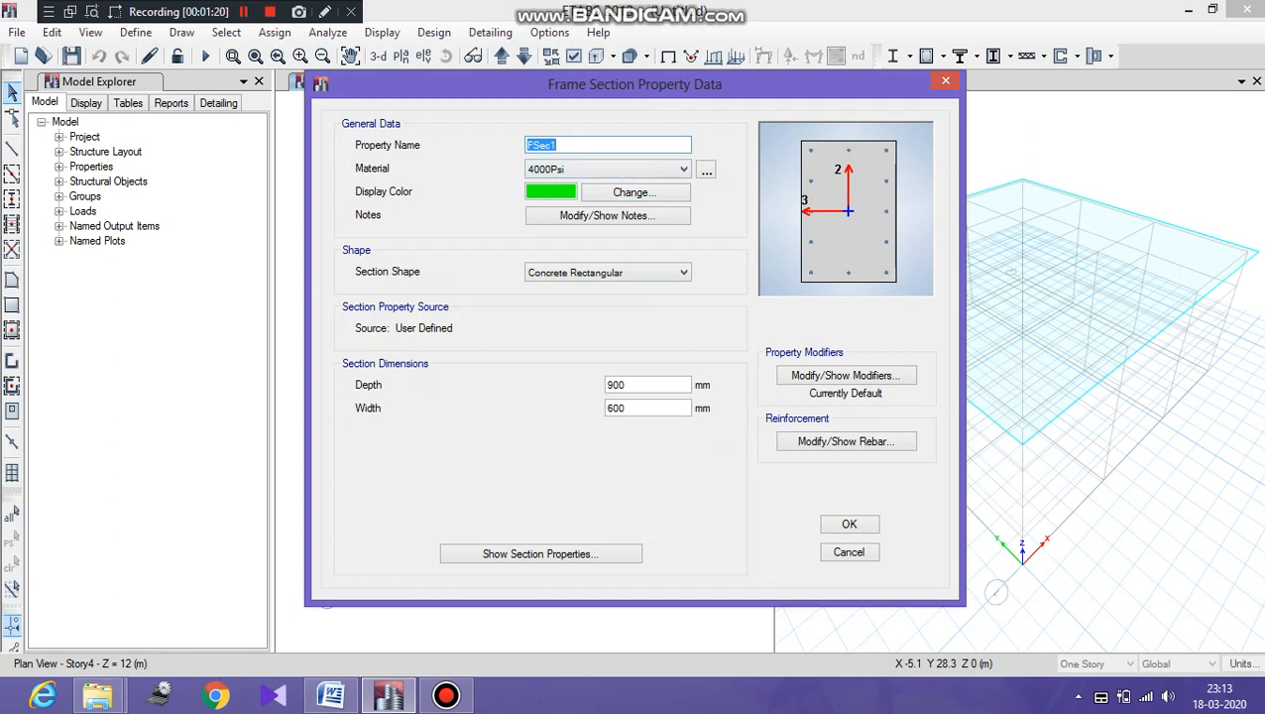
{"action": "type", "text": "B 230X300"}
{"action": "left_click", "coordinate": [607, 169]}
{"action": "left_click", "coordinate": [595, 221]}
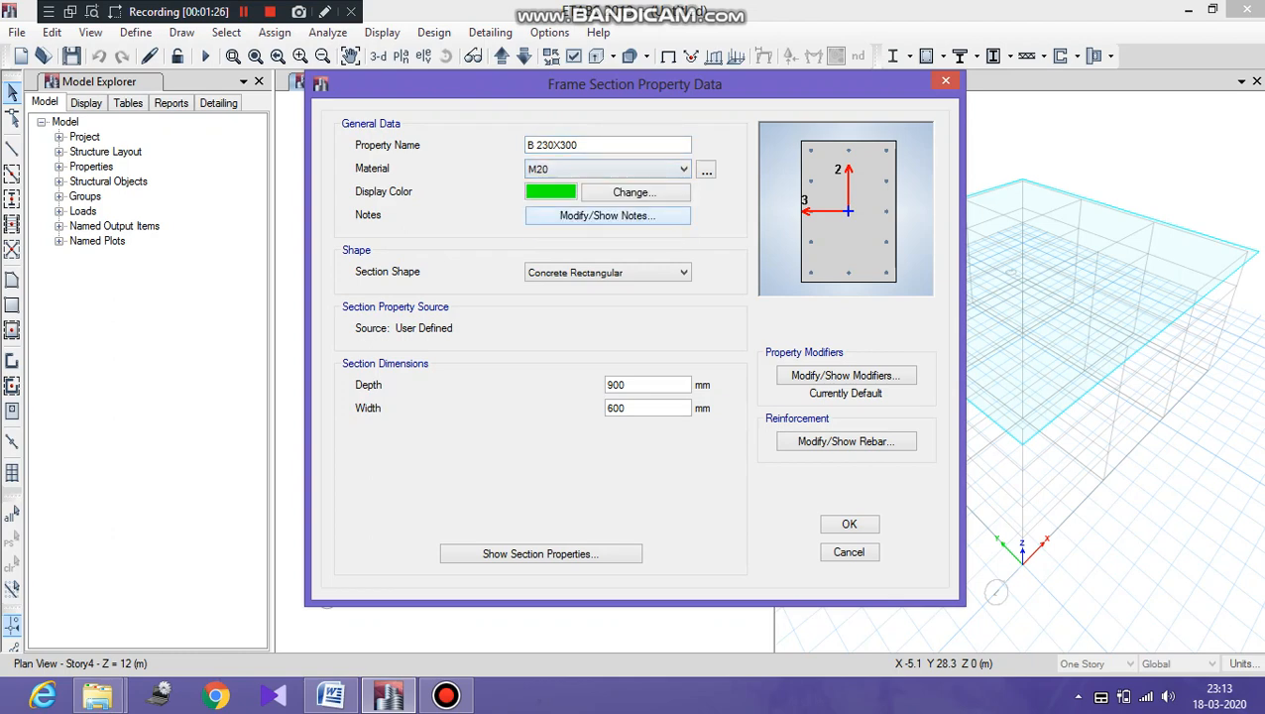
{"action": "double_click", "coordinate": [622, 384]}
{"action": "type", "text": "300"}
{"action": "key", "text": "Tab"}
{"action": "type", "text": "230"}
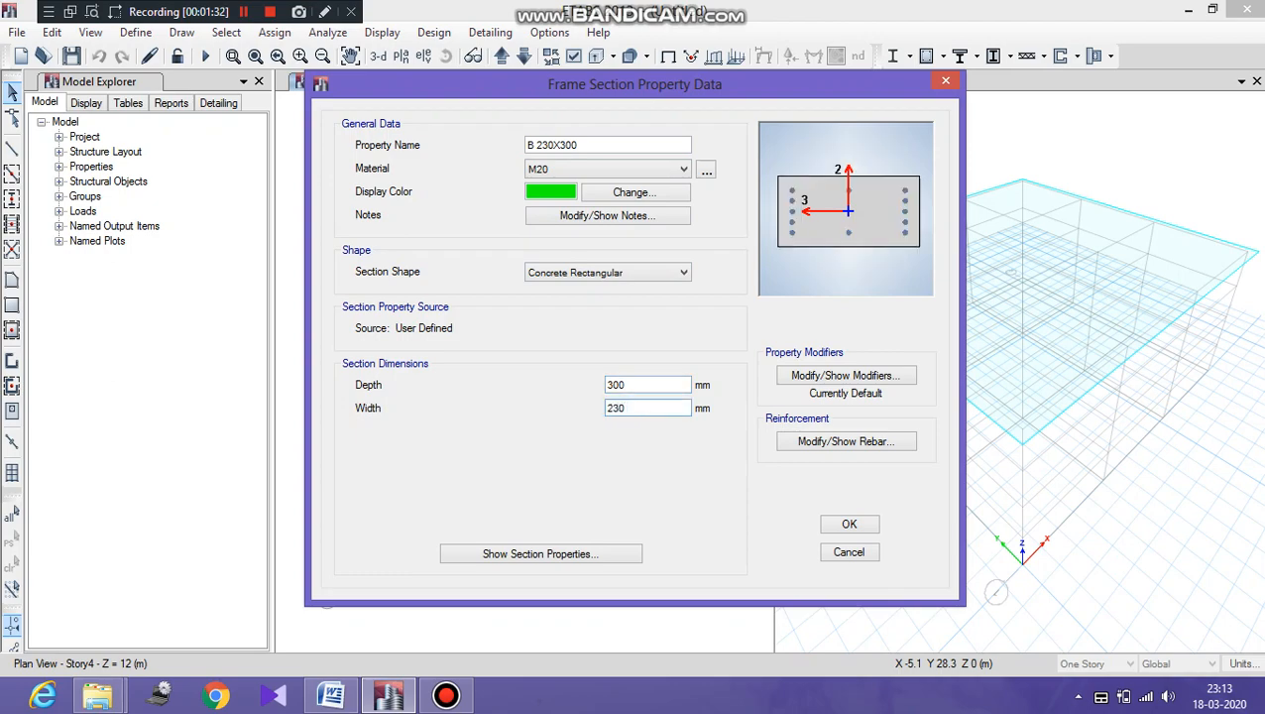
Set the B 230X300 reinforcement to M3 Design Only (Beam), HYSD415 for longitudinal and confinement bars, and 30 mm top and bottom cover.
{"action": "left_click", "coordinate": [846, 441]}
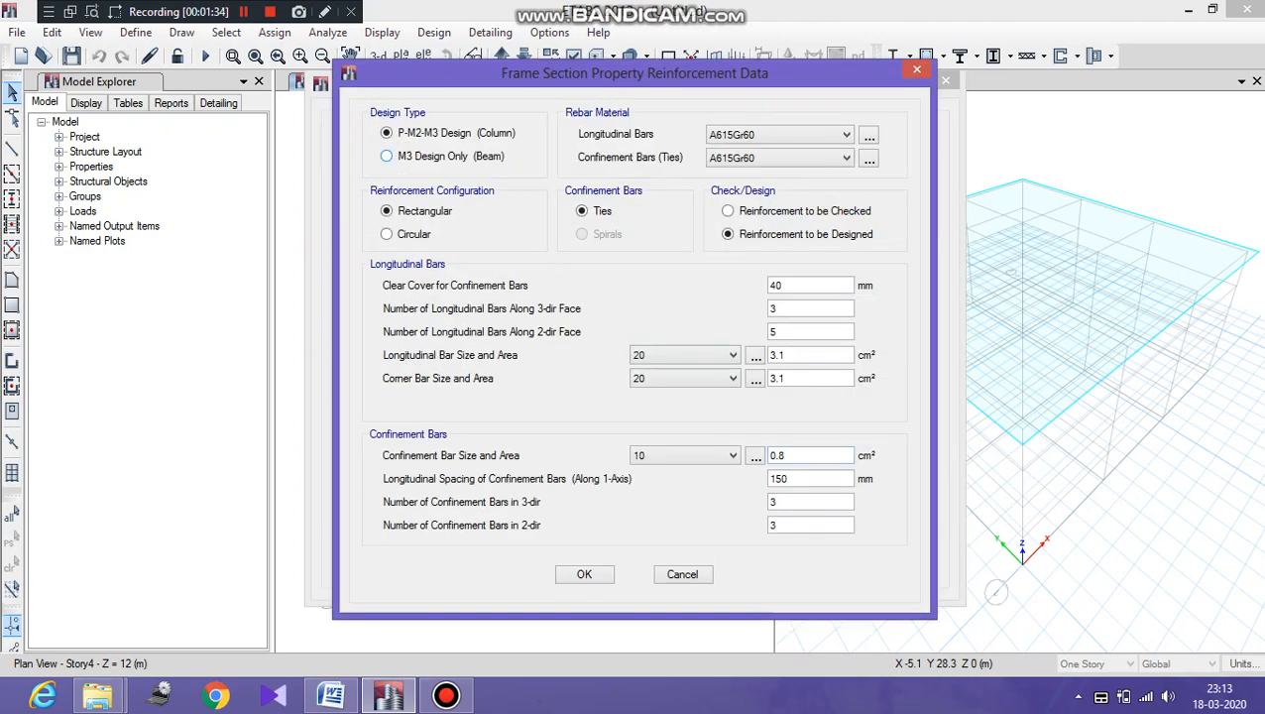
{"action": "left_click", "coordinate": [386, 156]}
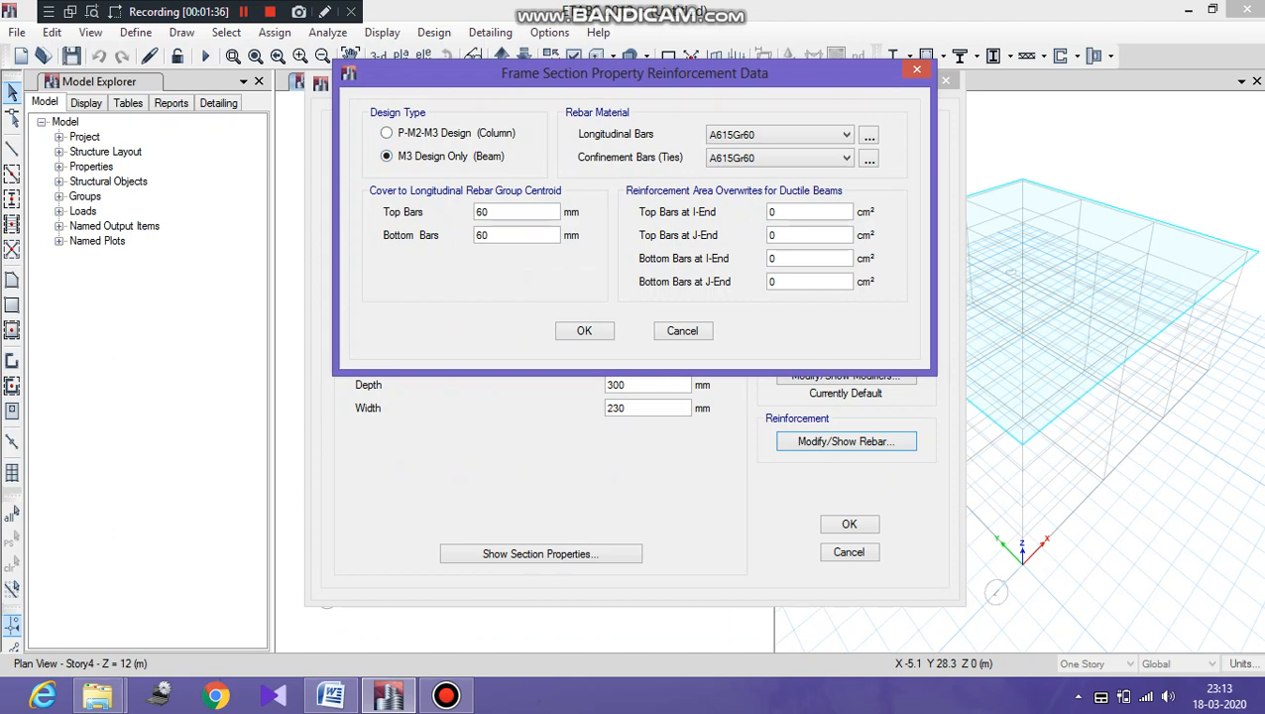
{"action": "left_click", "coordinate": [778, 134]}
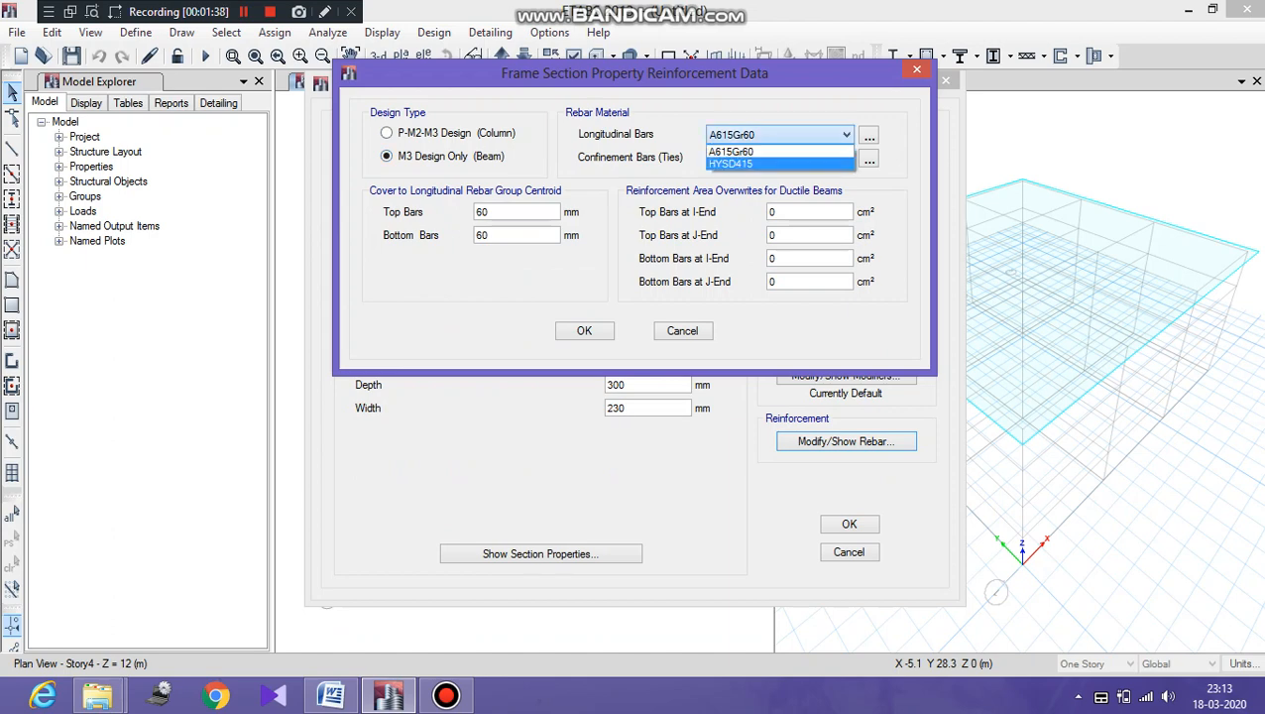
{"action": "left_click", "coordinate": [753, 164]}
{"action": "left_click", "coordinate": [778, 158]}
{"action": "left_click", "coordinate": [753, 188]}
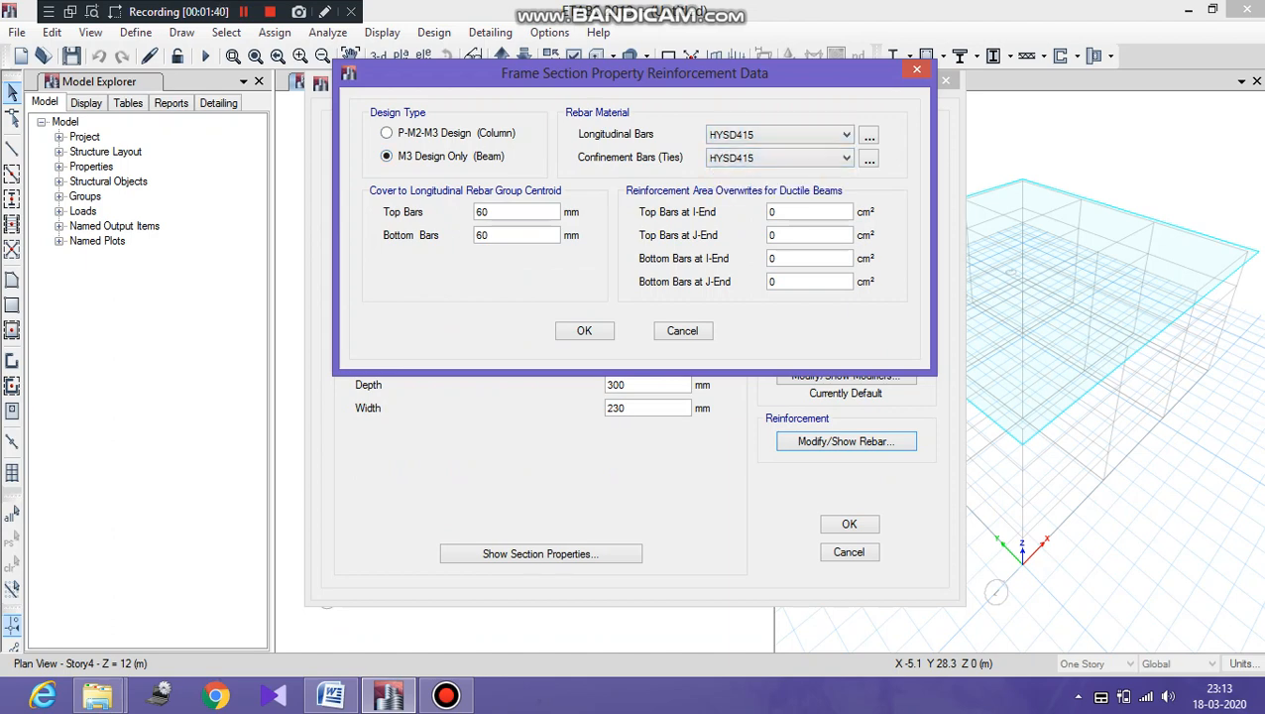
{"action": "left_click_drag", "start_coordinate": [488, 211], "coordinate": [473, 210]}
{"action": "type", "text": "30"}
{"action": "key", "text": "Tab"}
{"action": "type", "text": "30"}
{"action": "key", "text": "Return"}
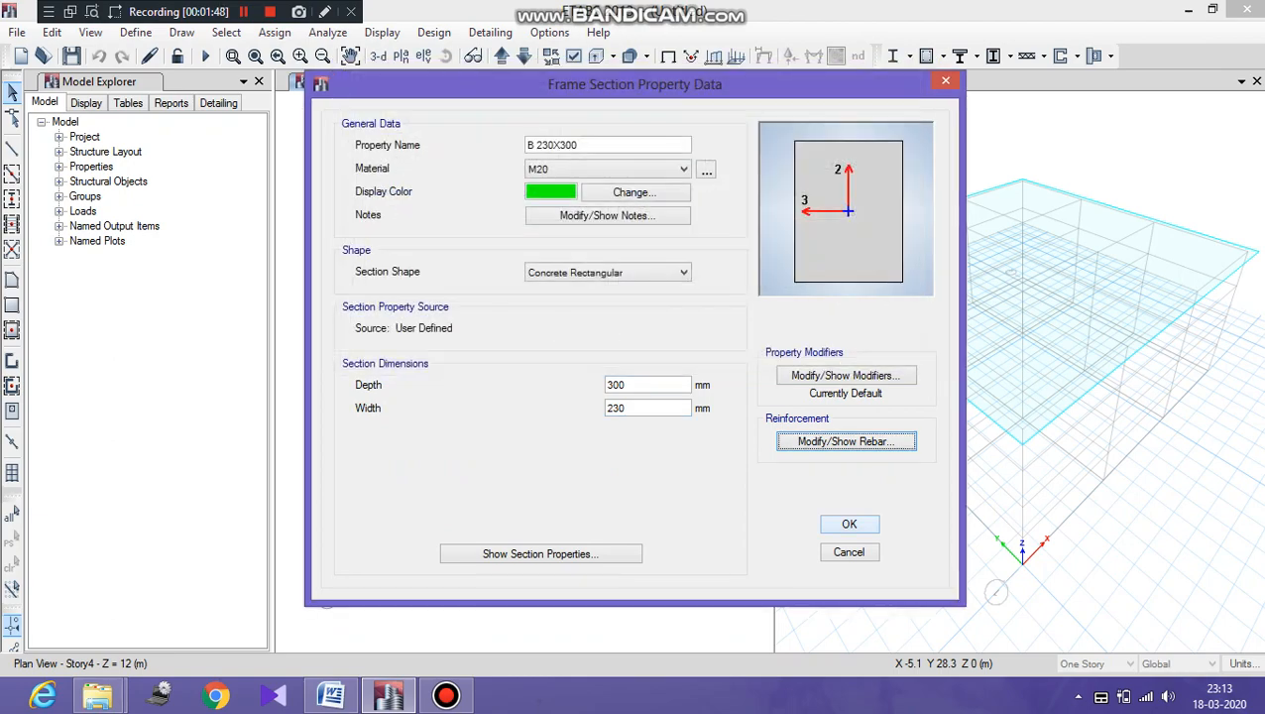
{"action": "left_click", "coordinate": [849, 523]}
Add a concrete rectangular frame section named C 230X400 with depth 400 mm and width 230 mm.
{"action": "left_click", "coordinate": [771, 203]}
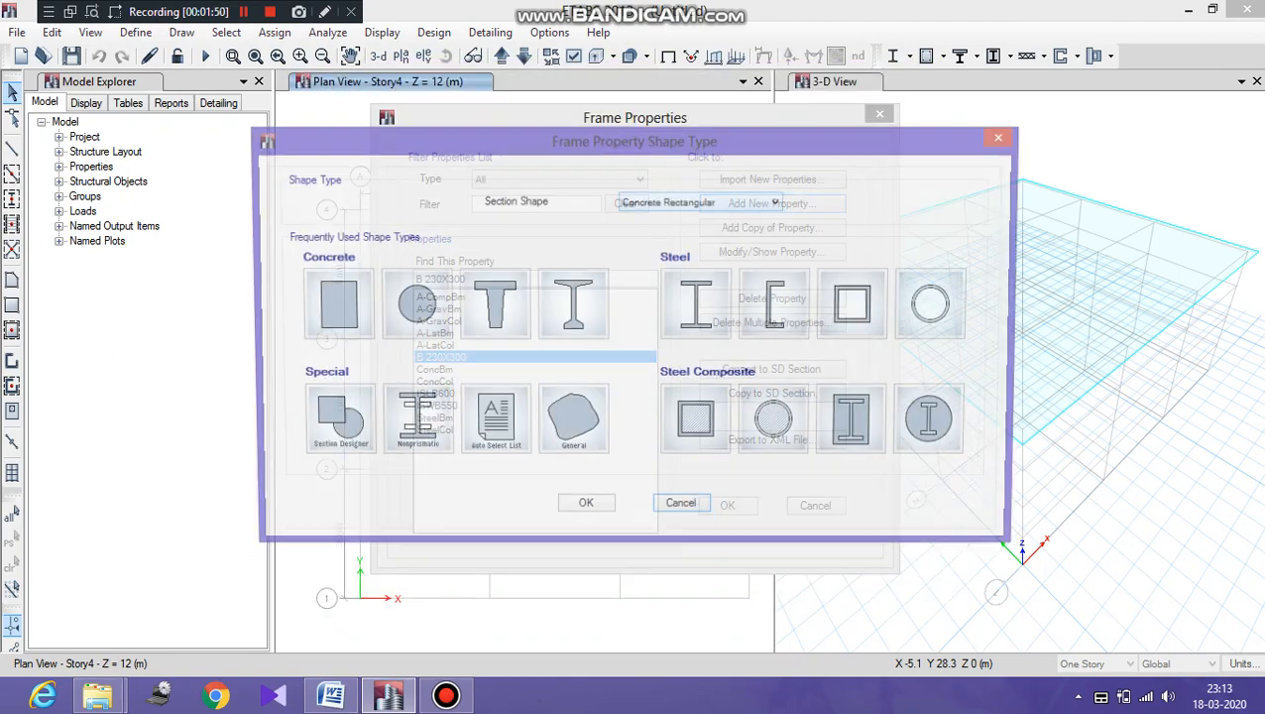
{"action": "left_click", "coordinate": [330, 305]}
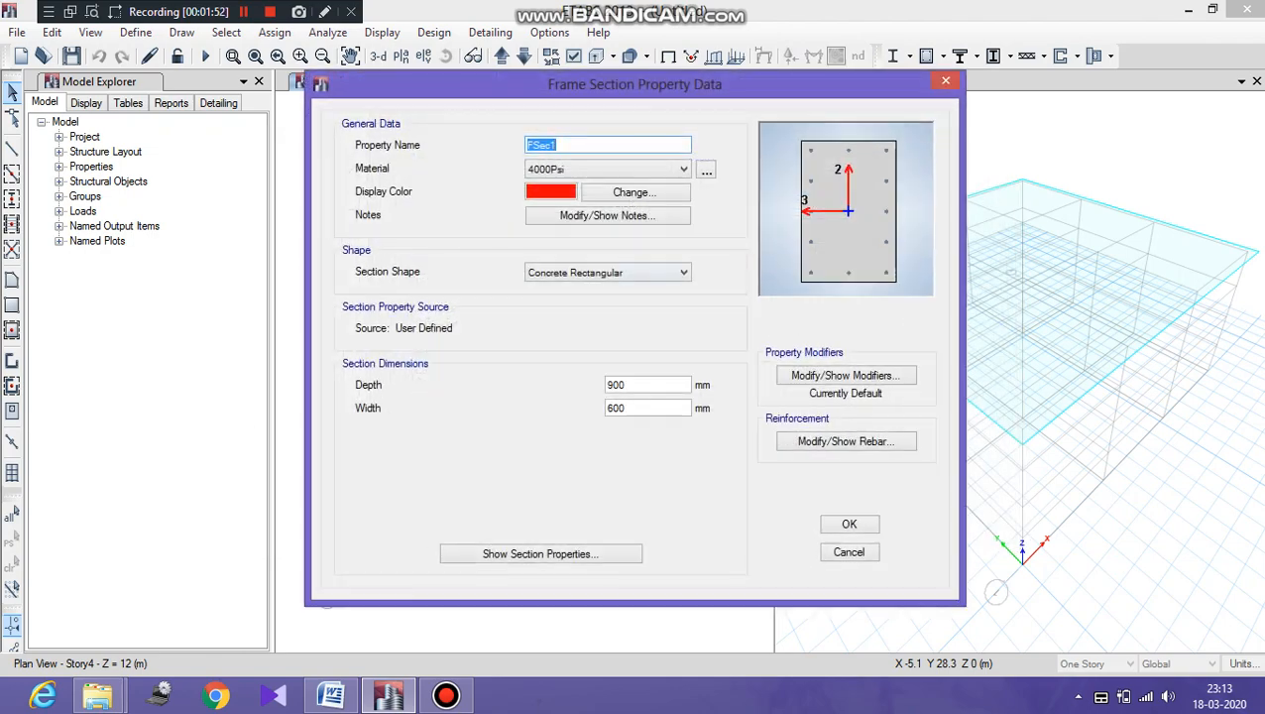
{"action": "type", "text": "C 230X400"}
{"action": "left_click_drag", "start_coordinate": [629, 384], "coordinate": [605, 384]}
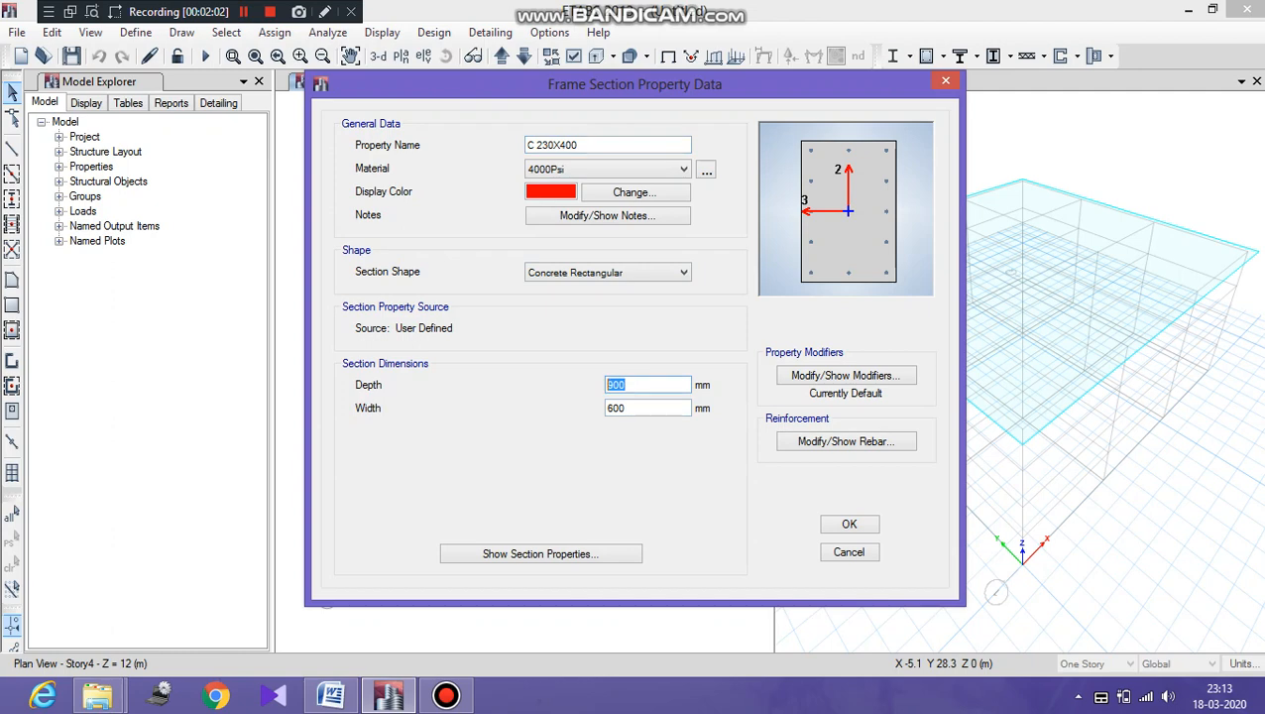
{"action": "type", "text": "400"}
{"action": "key", "text": "Tab"}
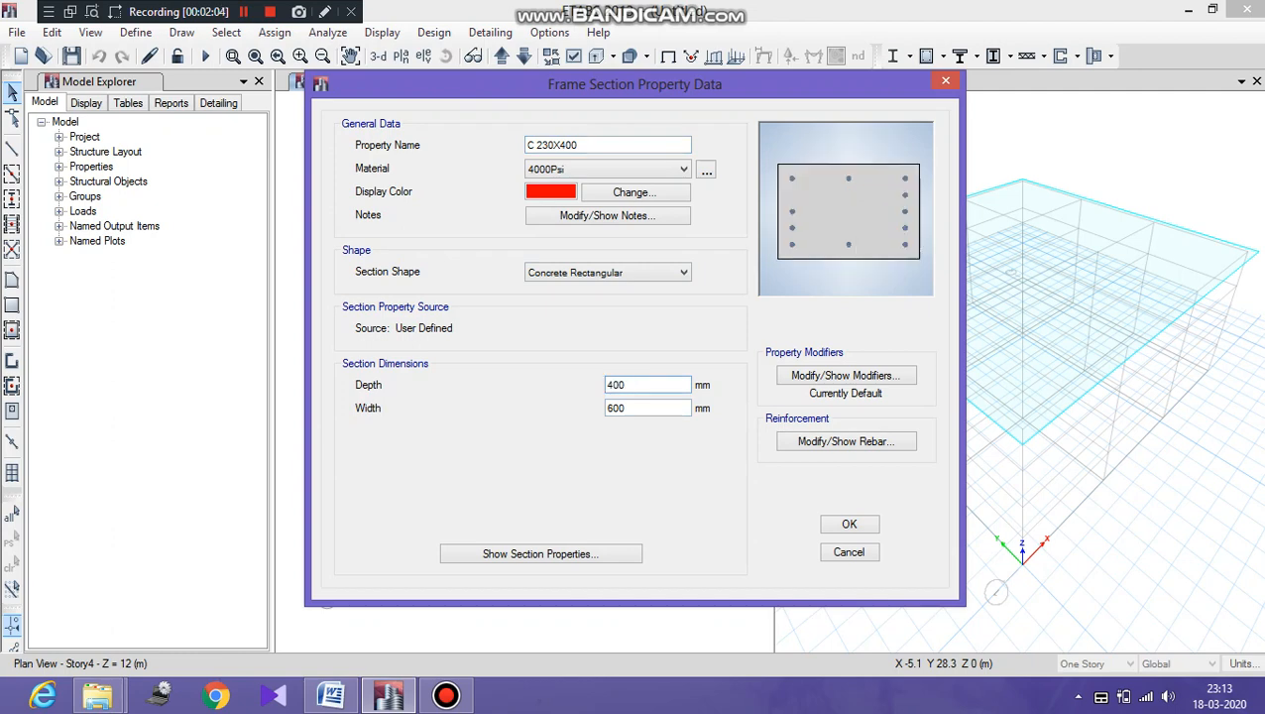
{"action": "type", "text": "230"}
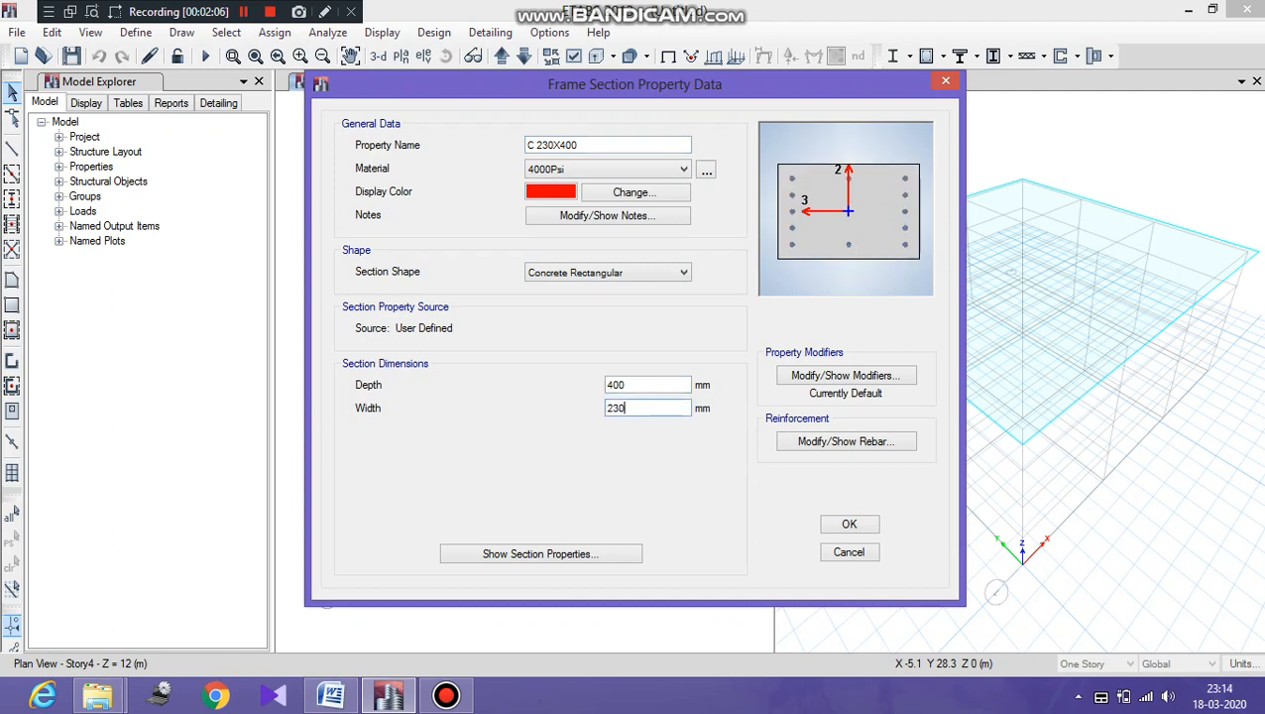
Assign HYSD415 to the C 230X400 section's longitudinal and confinement bars, then accept the section and the frame properties.
{"action": "left_click", "coordinate": [846, 441]}
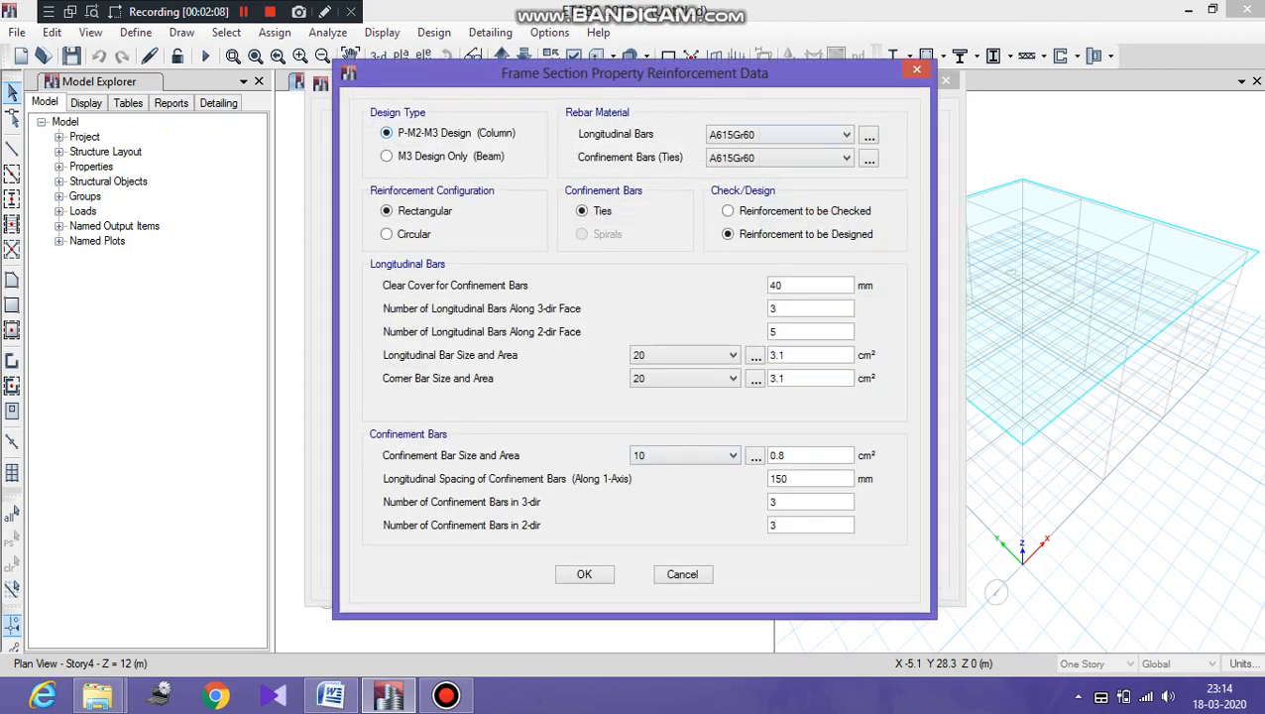
{"action": "left_click", "coordinate": [779, 134]}
{"action": "left_click", "coordinate": [779, 164]}
{"action": "left_click", "coordinate": [779, 157]}
{"action": "left_click", "coordinate": [779, 186]}
{"action": "key", "text": "Return"}
{"action": "left_click", "coordinate": [849, 523]}
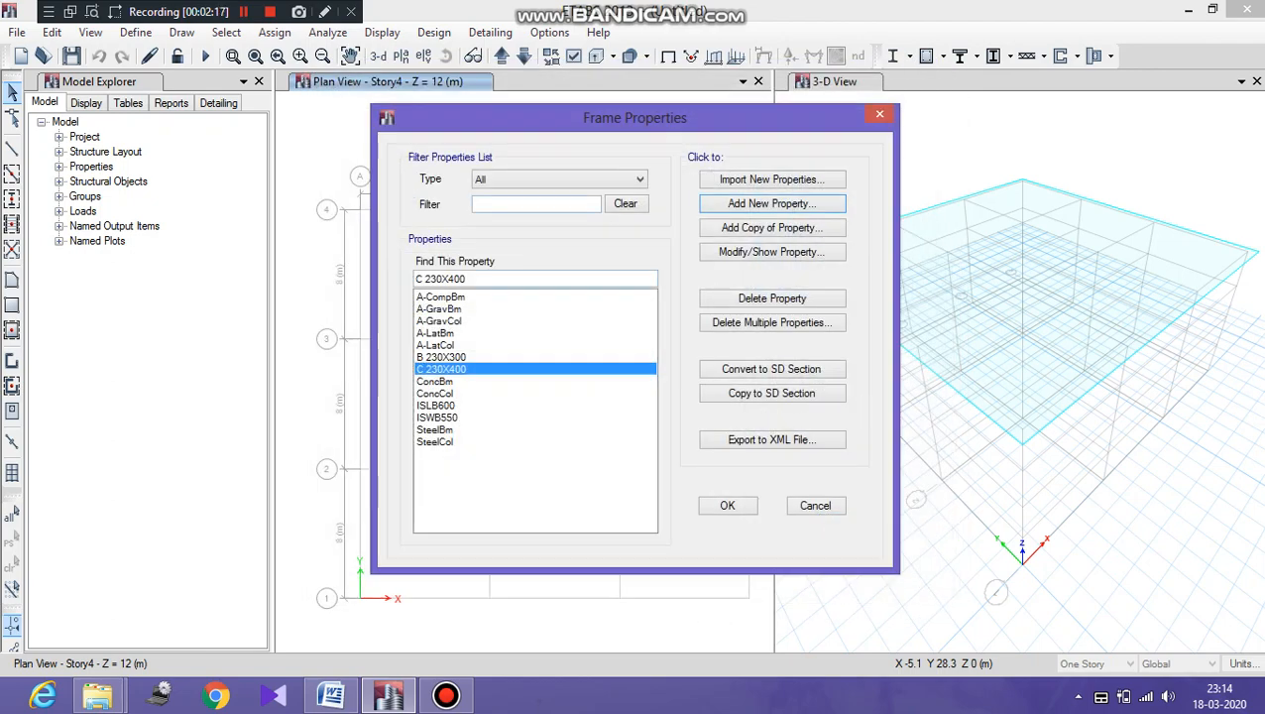
{"action": "left_click", "coordinate": [727, 505]}
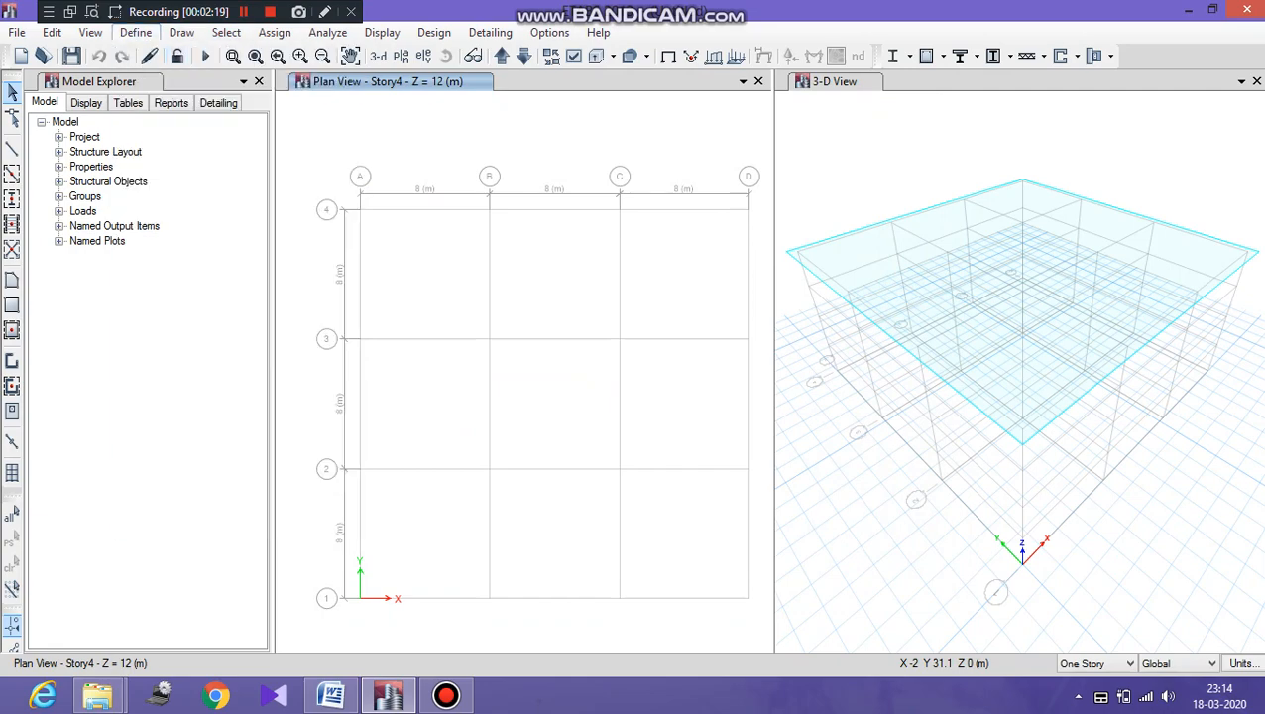
Switch to Word to check the continuous beam problem's spans and loads, then return to ETABS.
{"action": "left_click", "coordinate": [135, 32]}
{"action": "key", "text": "Escape"}
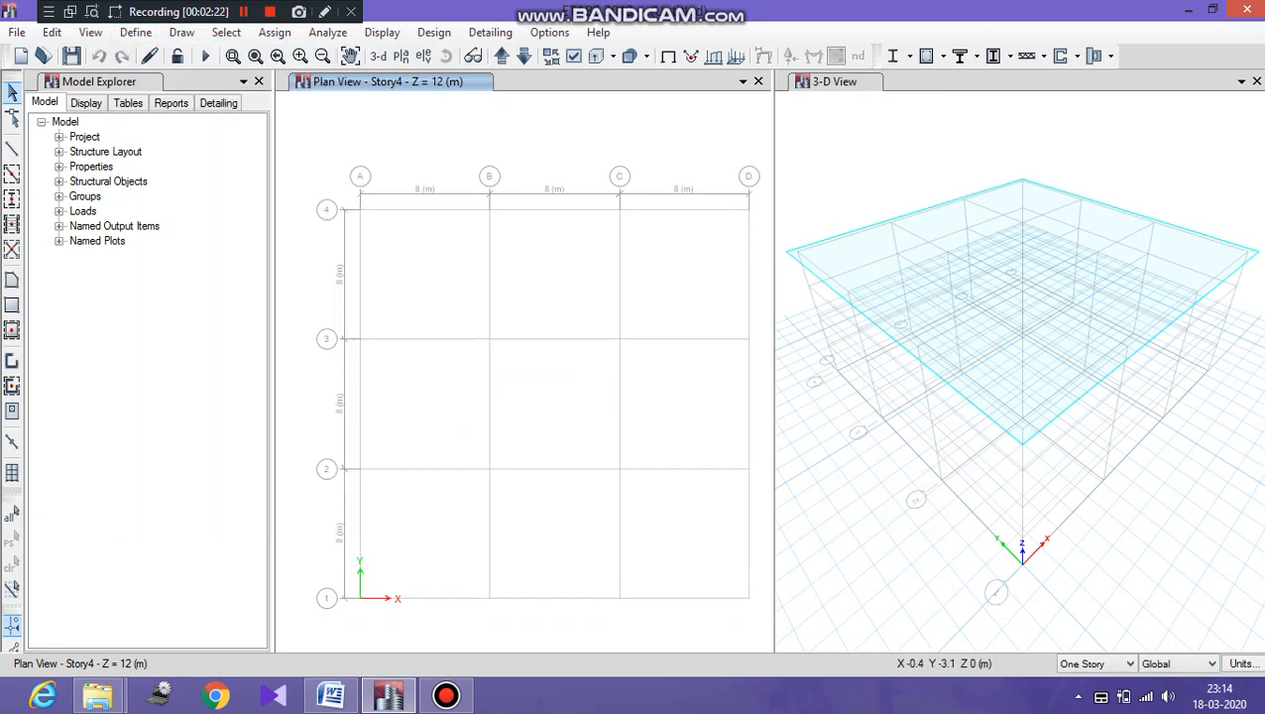
{"action": "key", "text": "alt+Tab"}
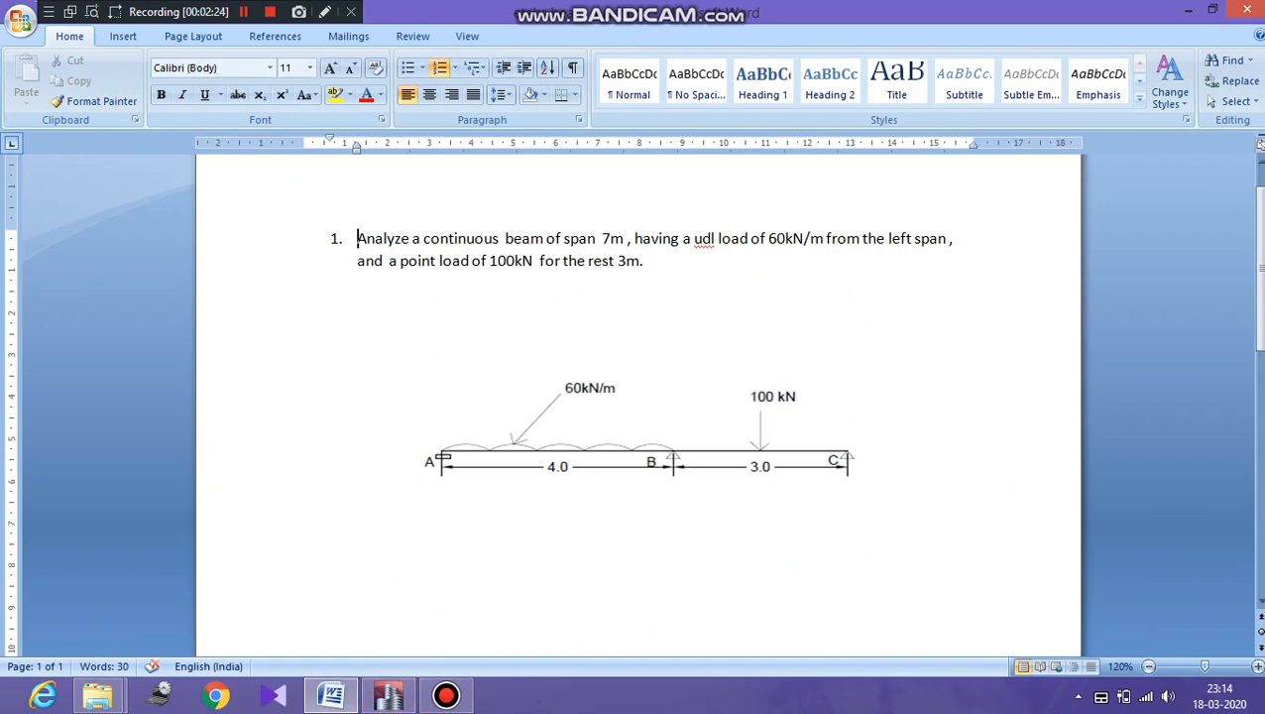
{"action": "left_click", "coordinate": [331, 695]}
{"action": "left_click", "coordinate": [389, 695]}
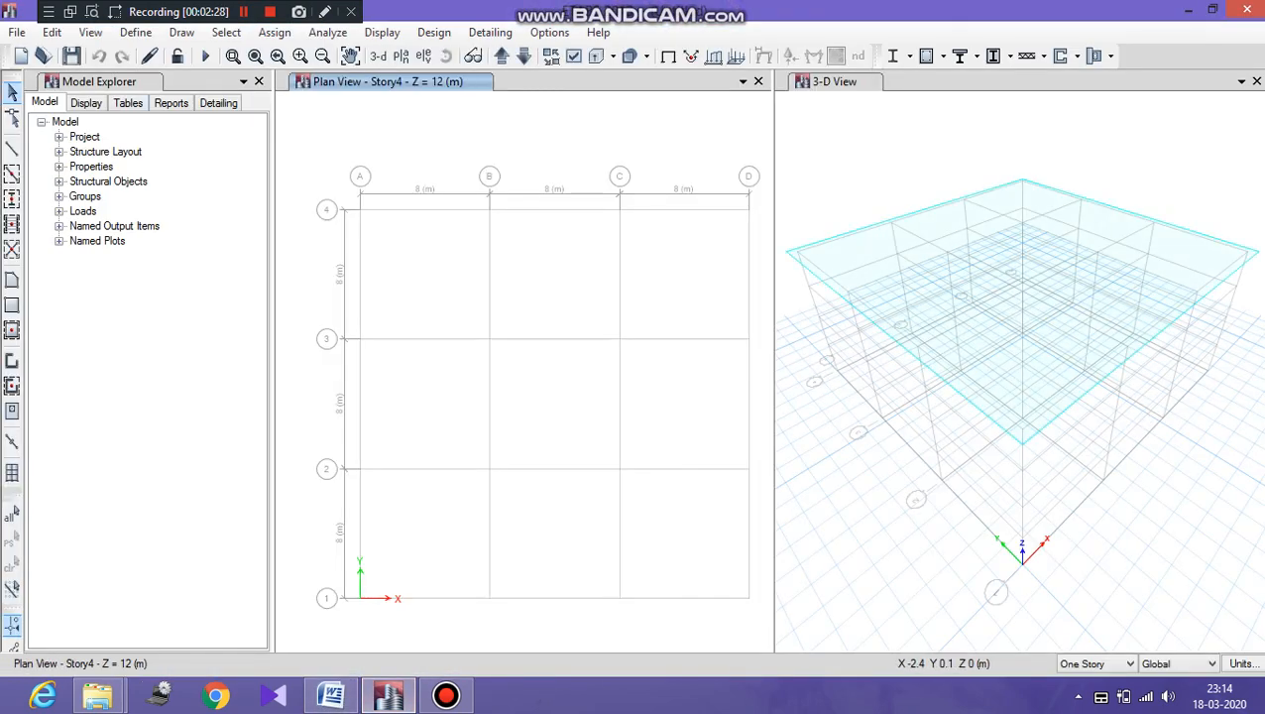
Display grid system G1 as spacing and set the X spacing to 4 m at grid A and 3 m at grid B.
{"action": "right_click", "coordinate": [323, 585]}
{"action": "left_click", "coordinate": [397, 431]}
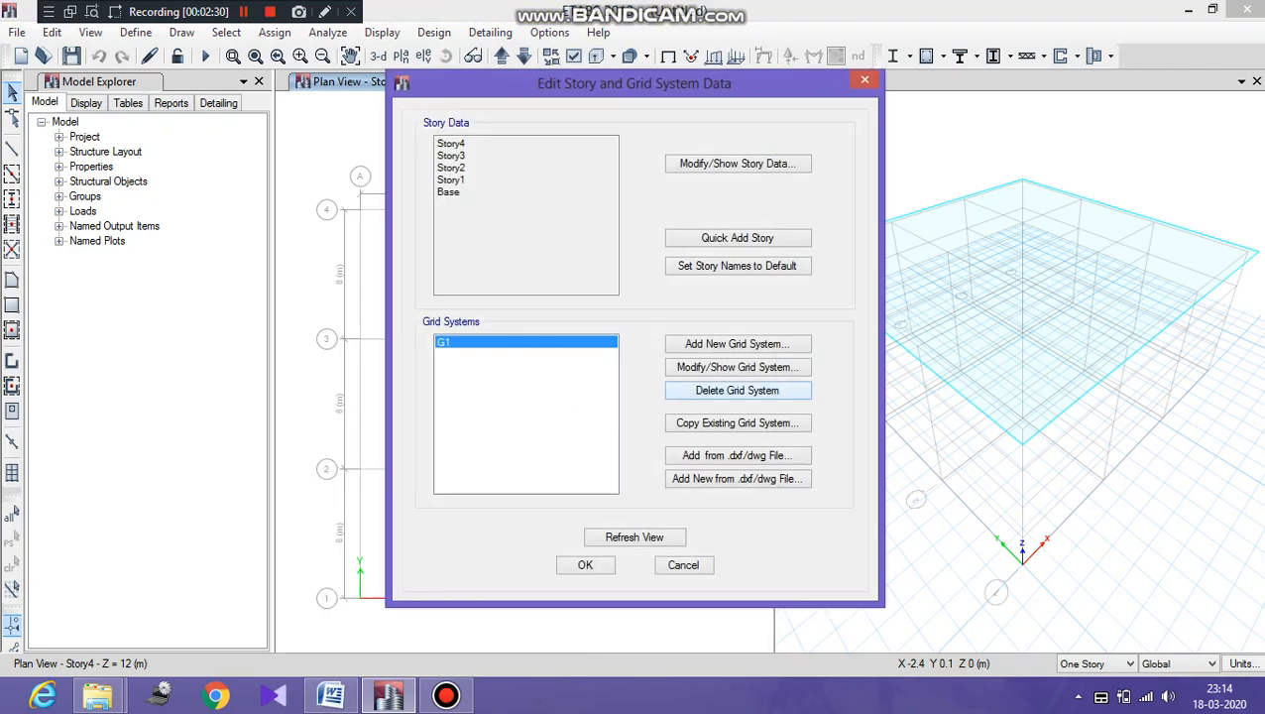
{"action": "left_click", "coordinate": [737, 366]}
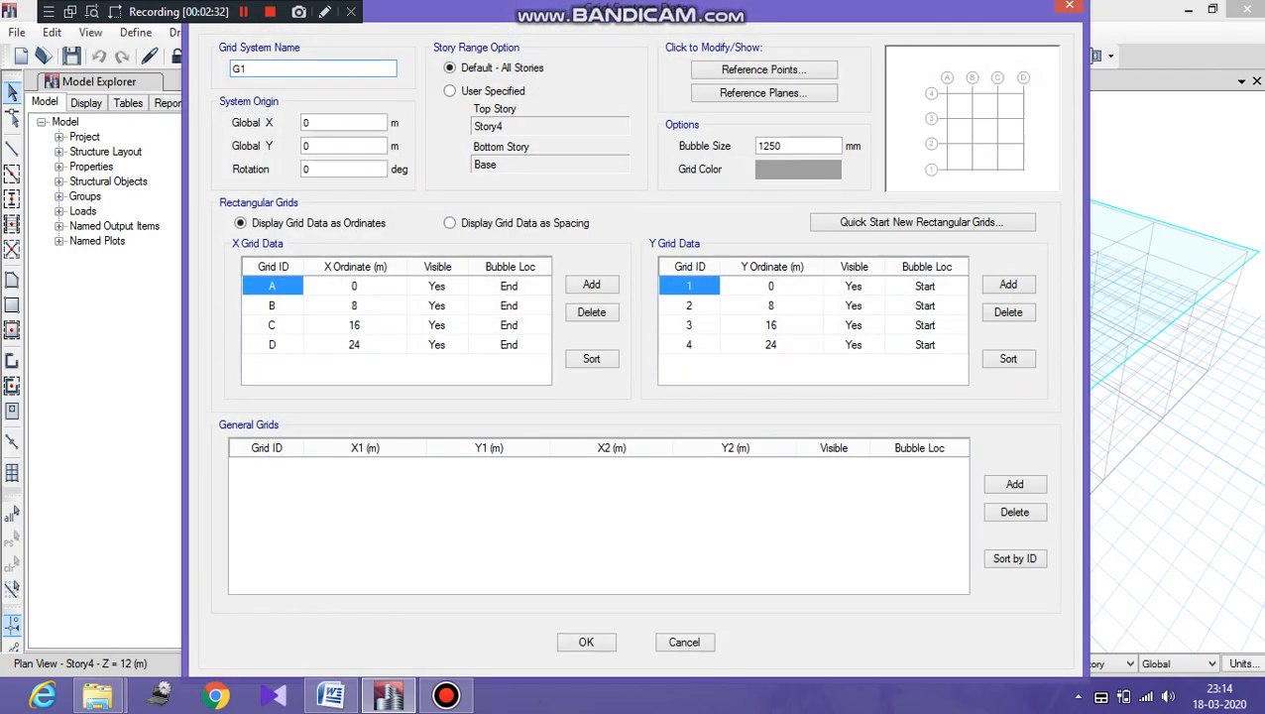
{"action": "left_click", "coordinate": [449, 223]}
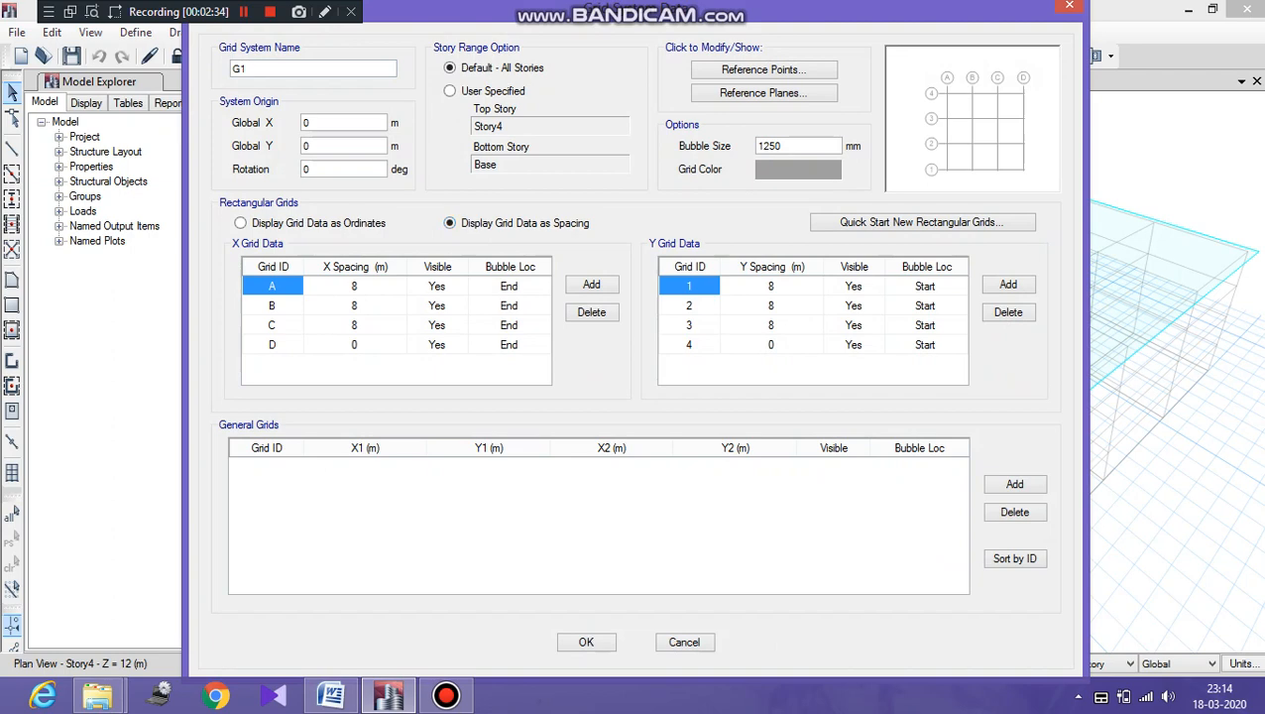
{"action": "left_click", "coordinate": [354, 285]}
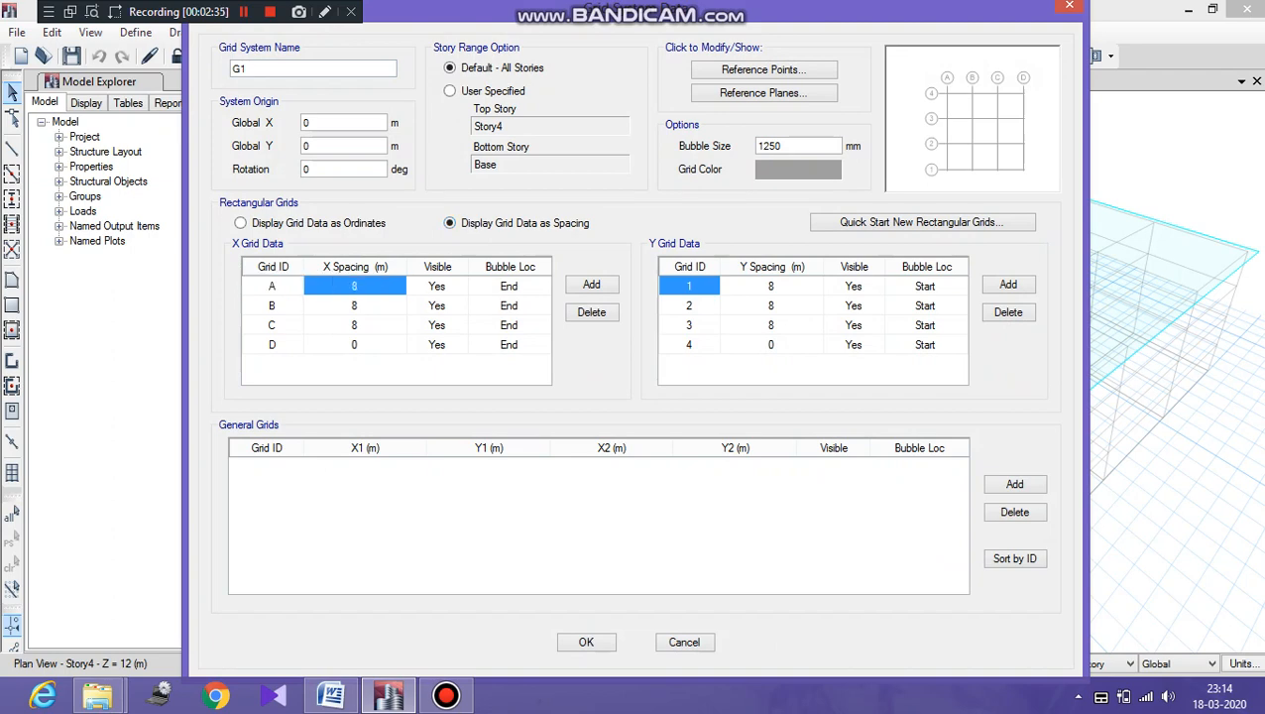
{"action": "type", "text": "4"}
{"action": "left_click", "coordinate": [354, 305]}
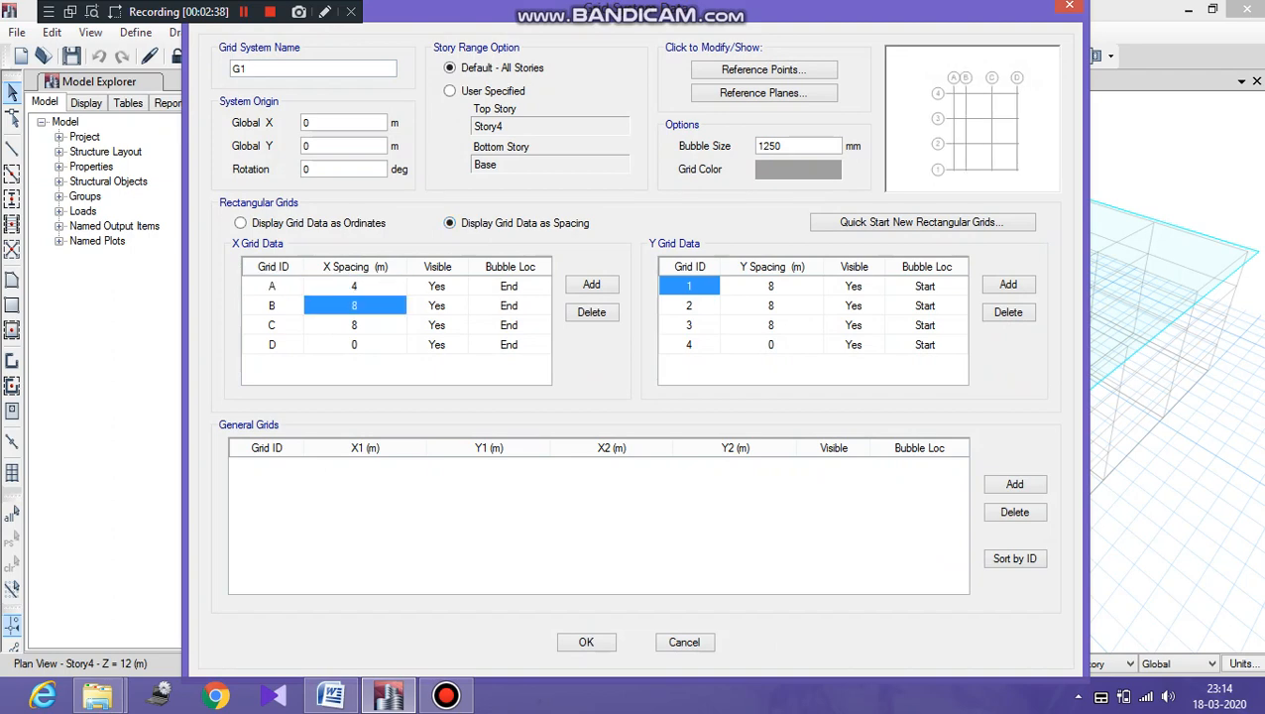
{"action": "type", "text": "3"}
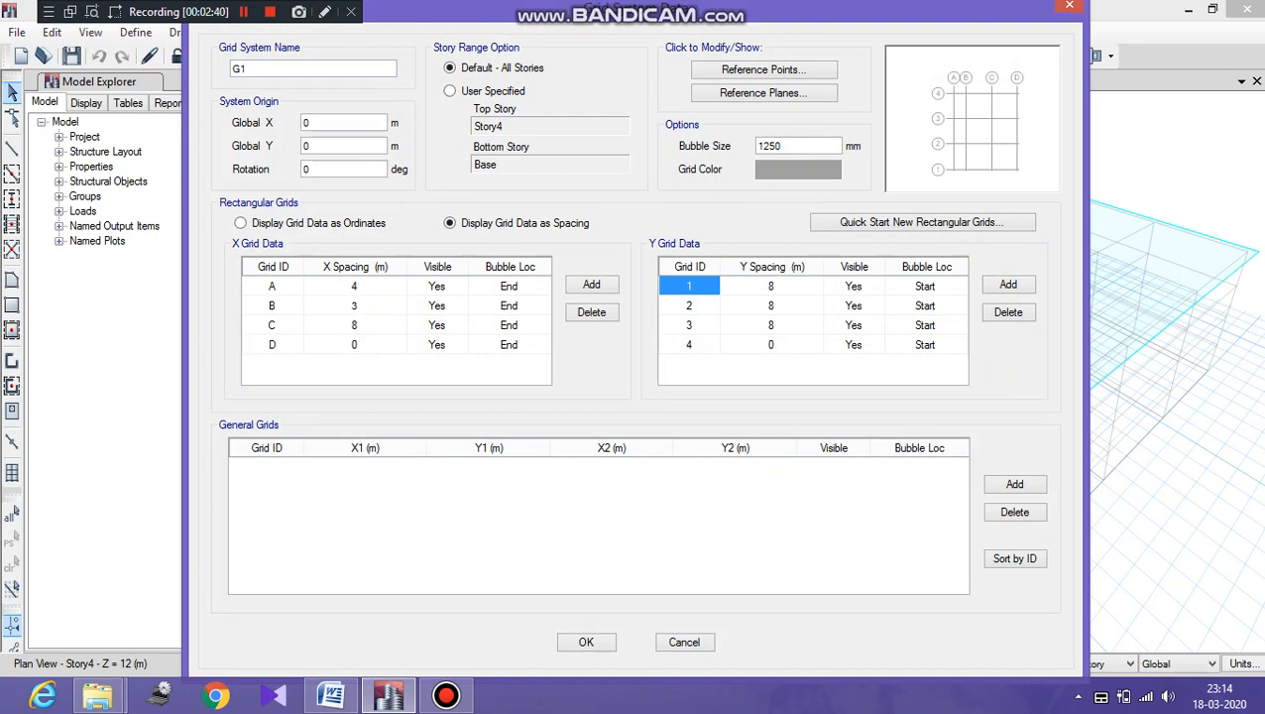
Set grid C's X spacing to 0, delete grid line D, and accept the grid and story data.
{"action": "left_click", "coordinate": [354, 326]}
{"action": "type", "text": "0"}
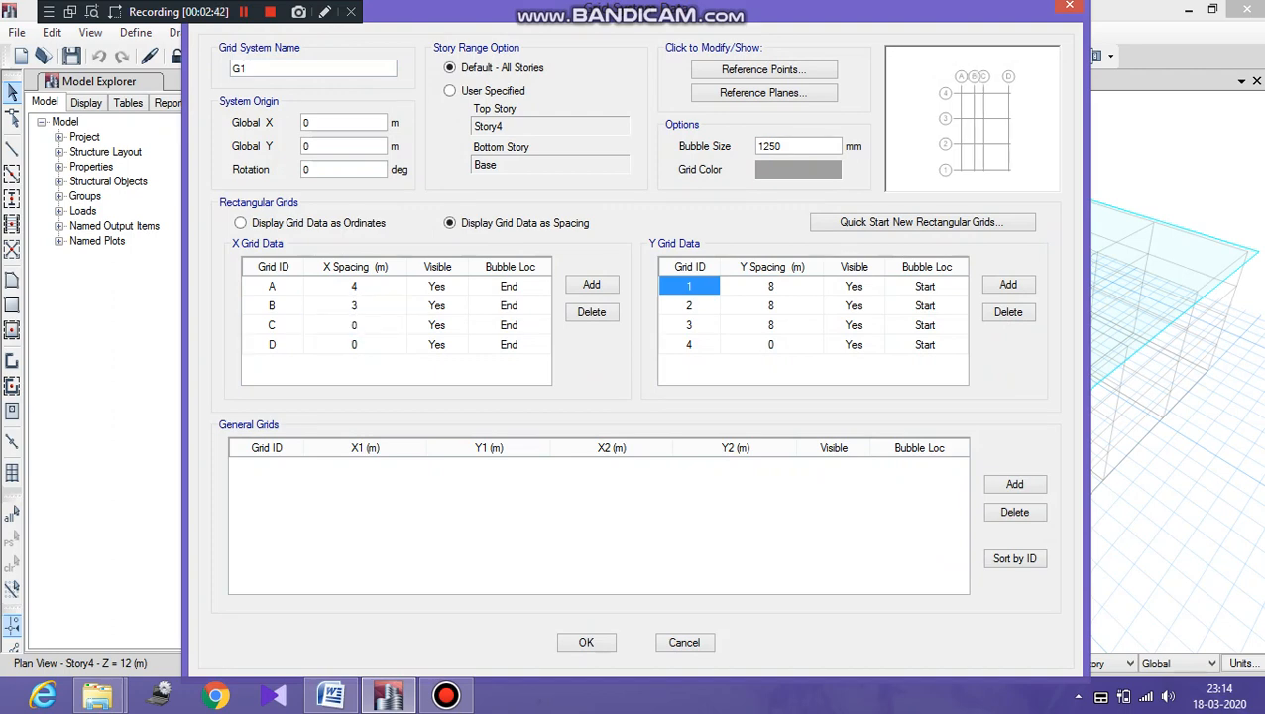
{"action": "left_click", "coordinate": [272, 344]}
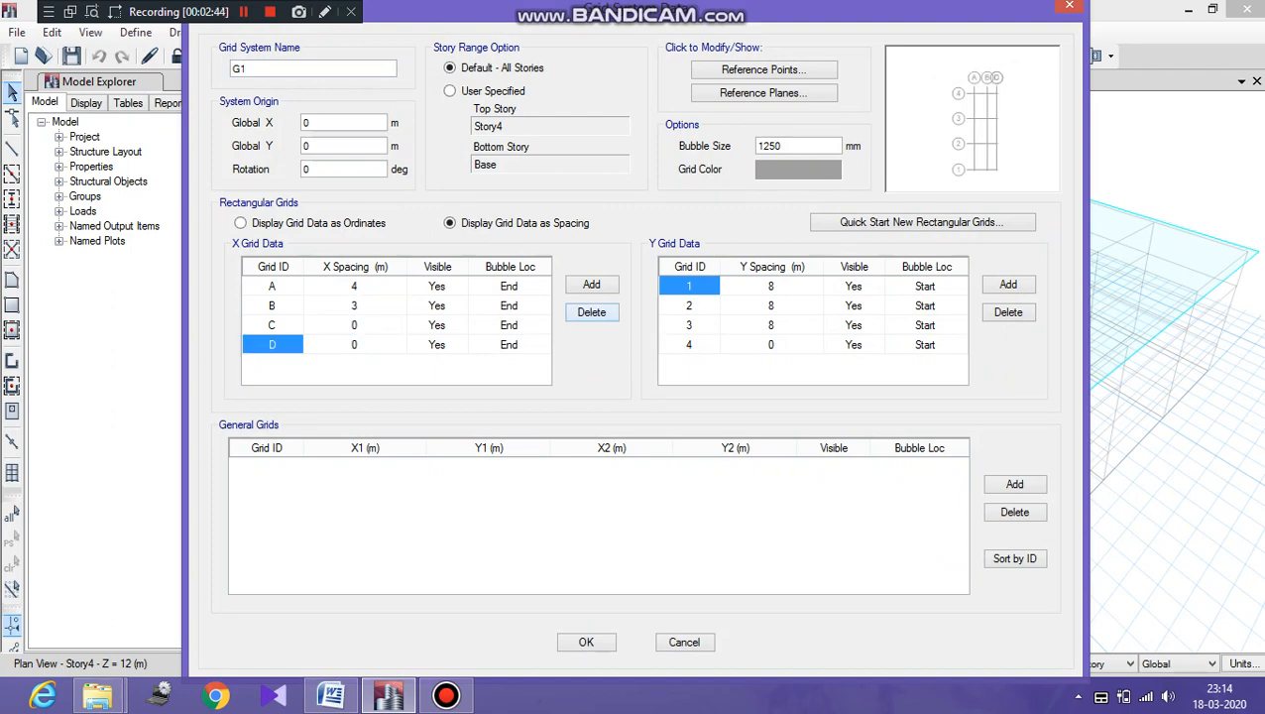
{"action": "left_click", "coordinate": [591, 311]}
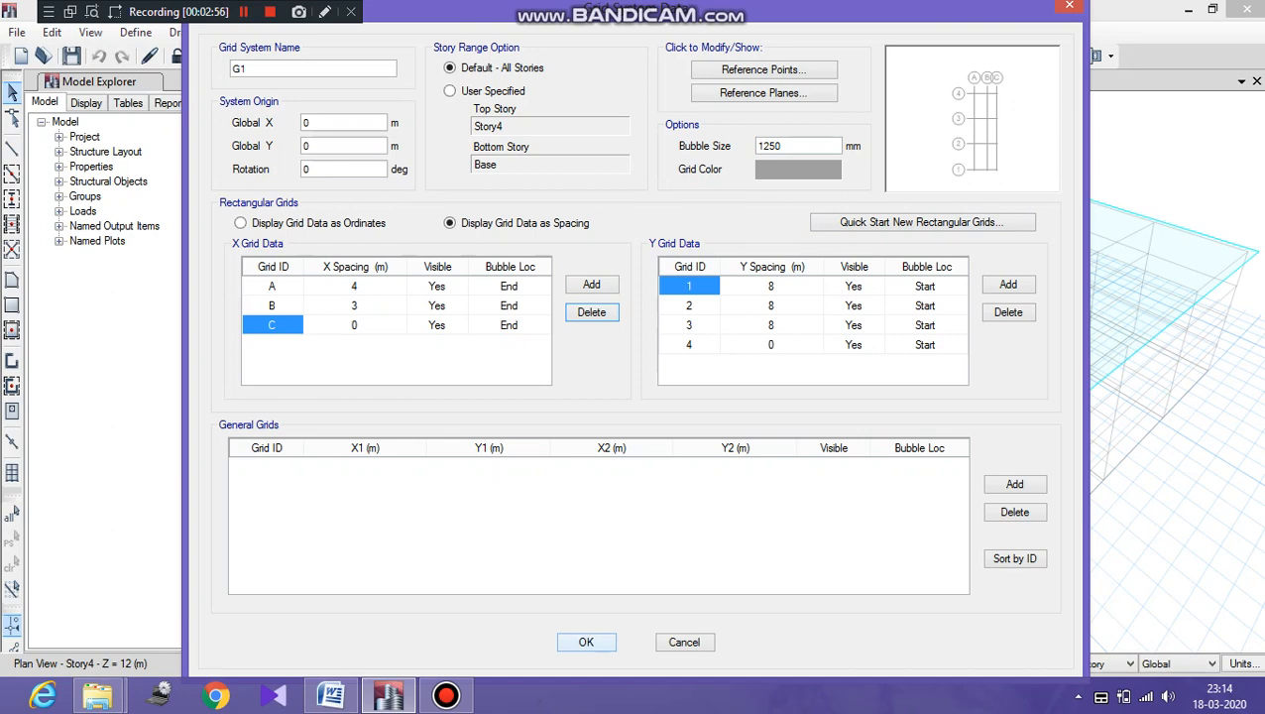
{"action": "left_click", "coordinate": [586, 642]}
{"action": "left_click", "coordinate": [585, 564]}
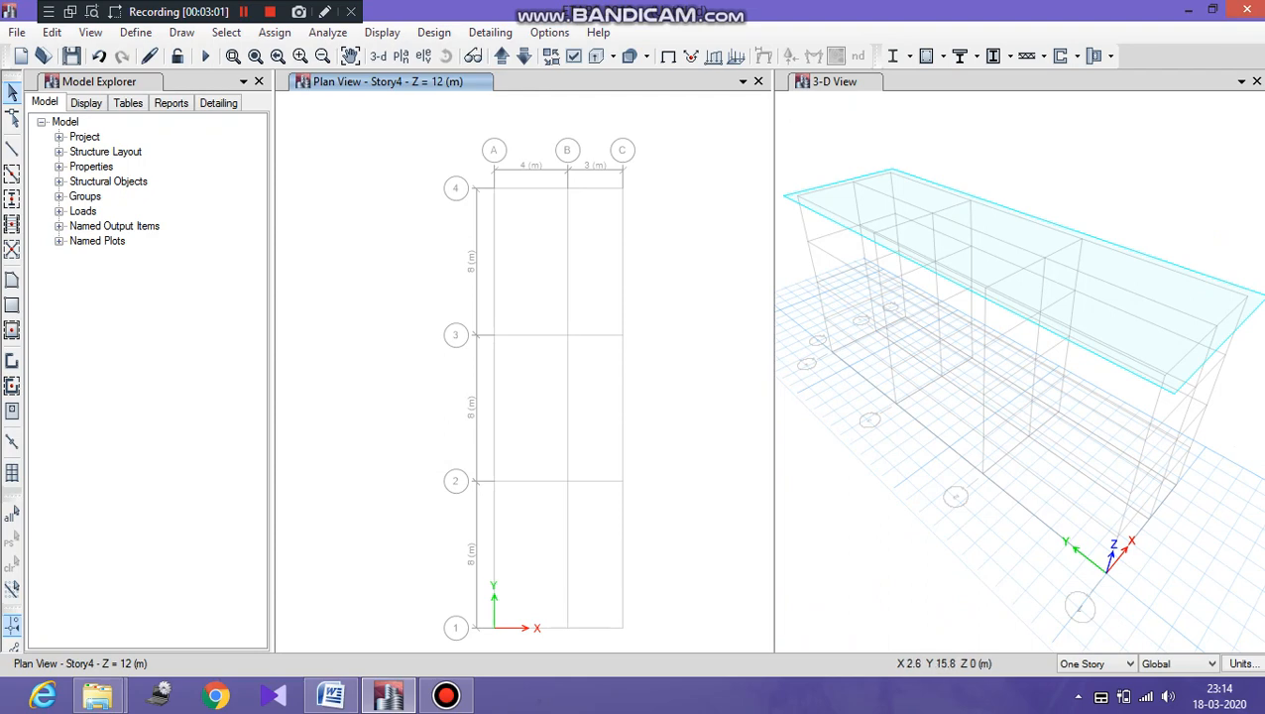
Draw B 230X300 frame beams on Story4 along grid 1, one from A to B and one from B to C.
{"action": "middle_click_drag", "start_coordinate": [528, 526], "coordinate": [479, 432]}
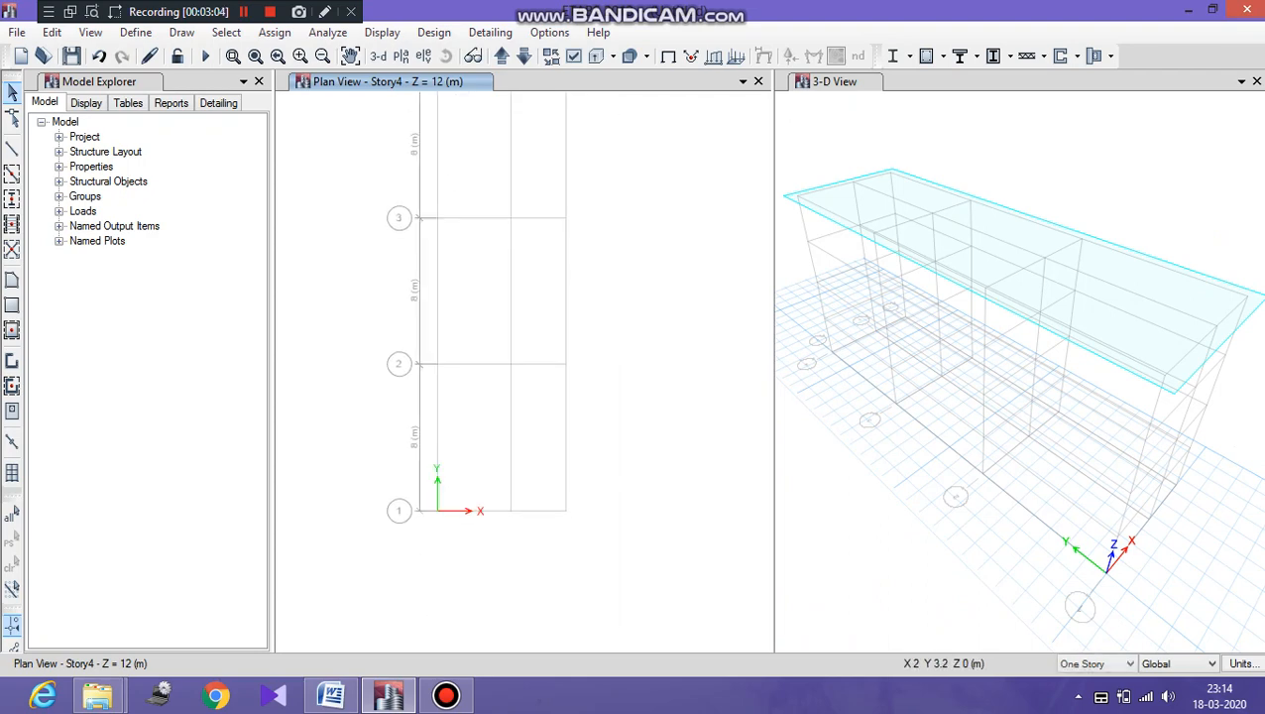
{"action": "left_click", "coordinate": [12, 174]}
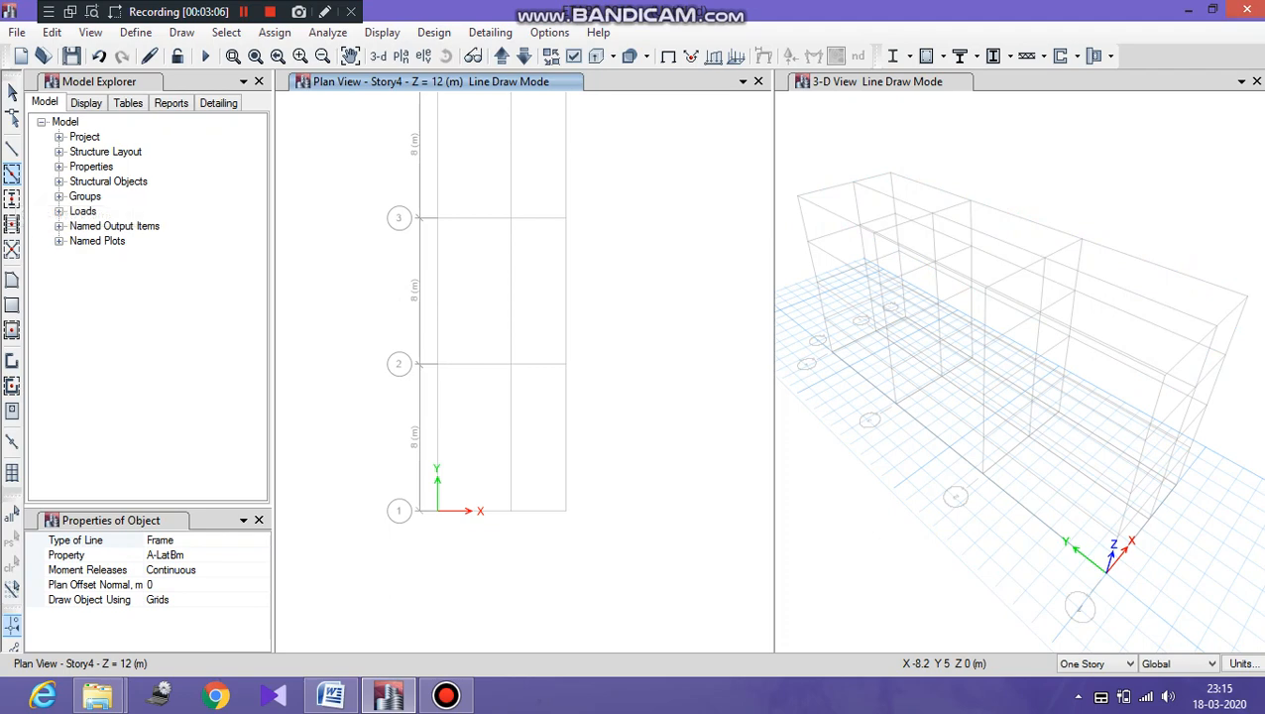
{"action": "left_click", "coordinate": [186, 554]}
{"action": "left_click", "coordinate": [262, 555]}
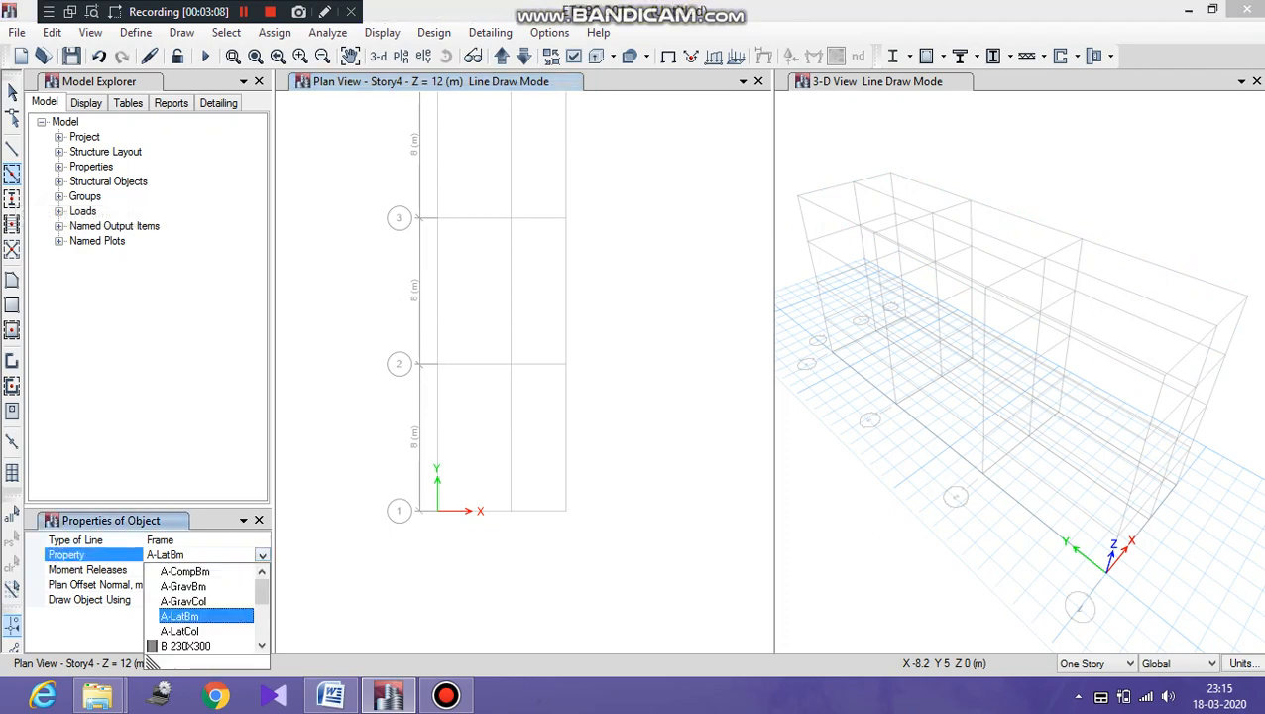
{"action": "left_click", "coordinate": [185, 646]}
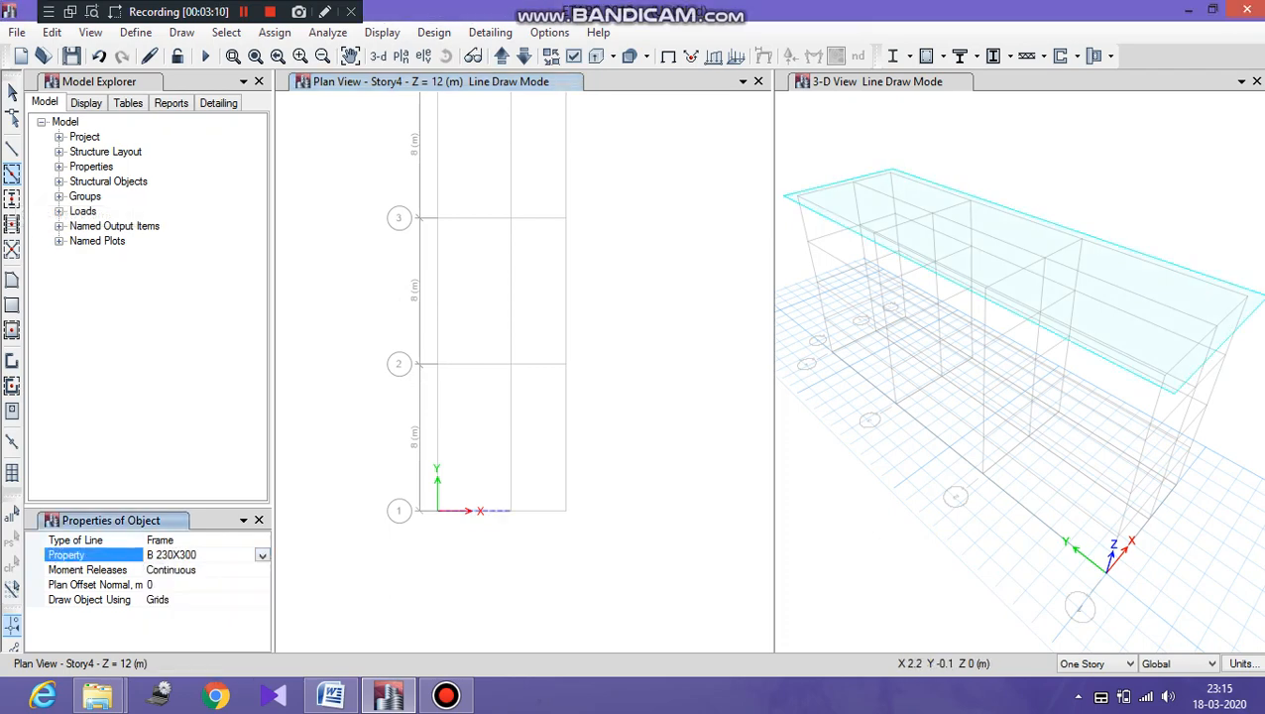
{"action": "left_click", "coordinate": [478, 511]}
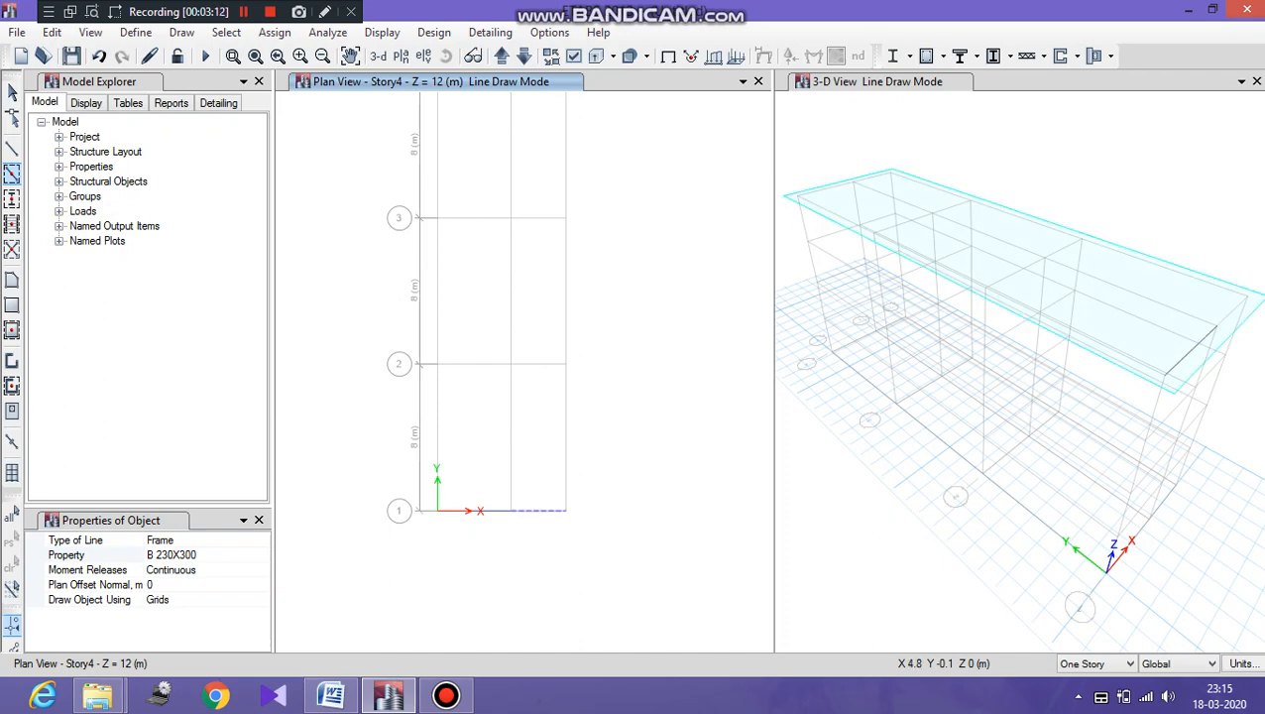
{"action": "left_click", "coordinate": [525, 512]}
{"action": "key", "text": "Escape"}
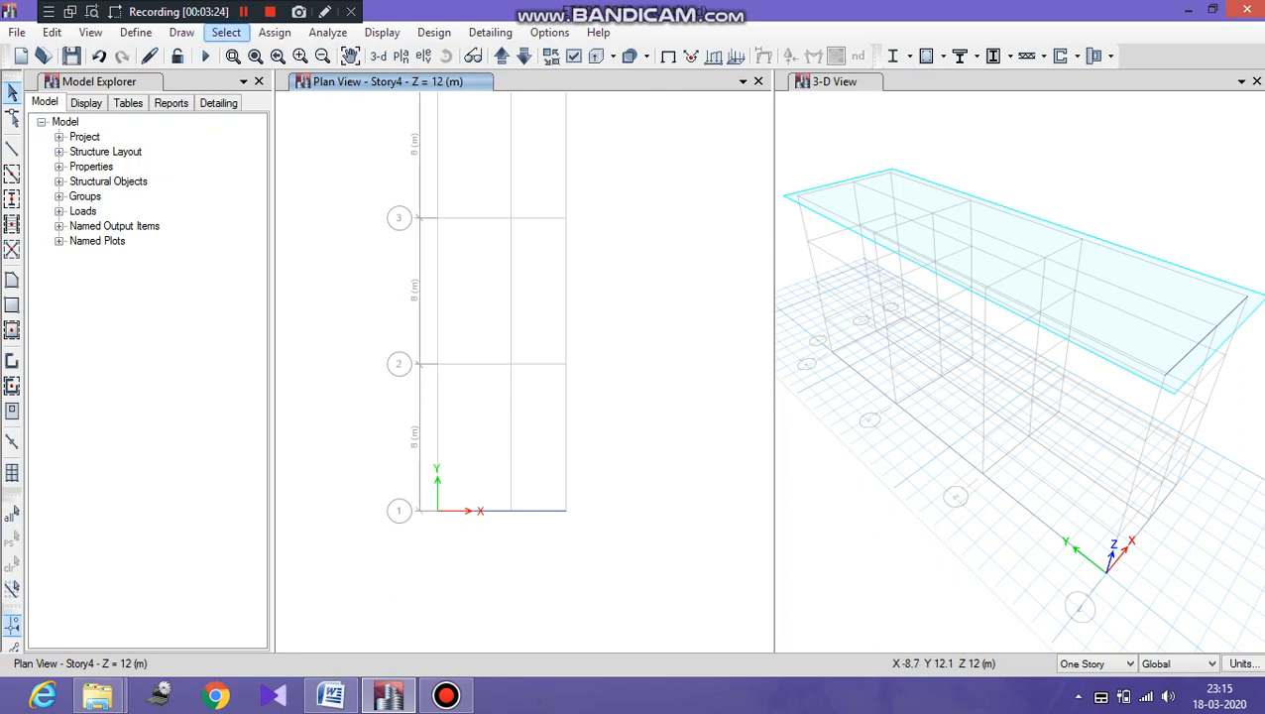
{"action": "left_click", "coordinate": [275, 32]}
{"action": "mouse_move", "coordinate": [299, 103]}
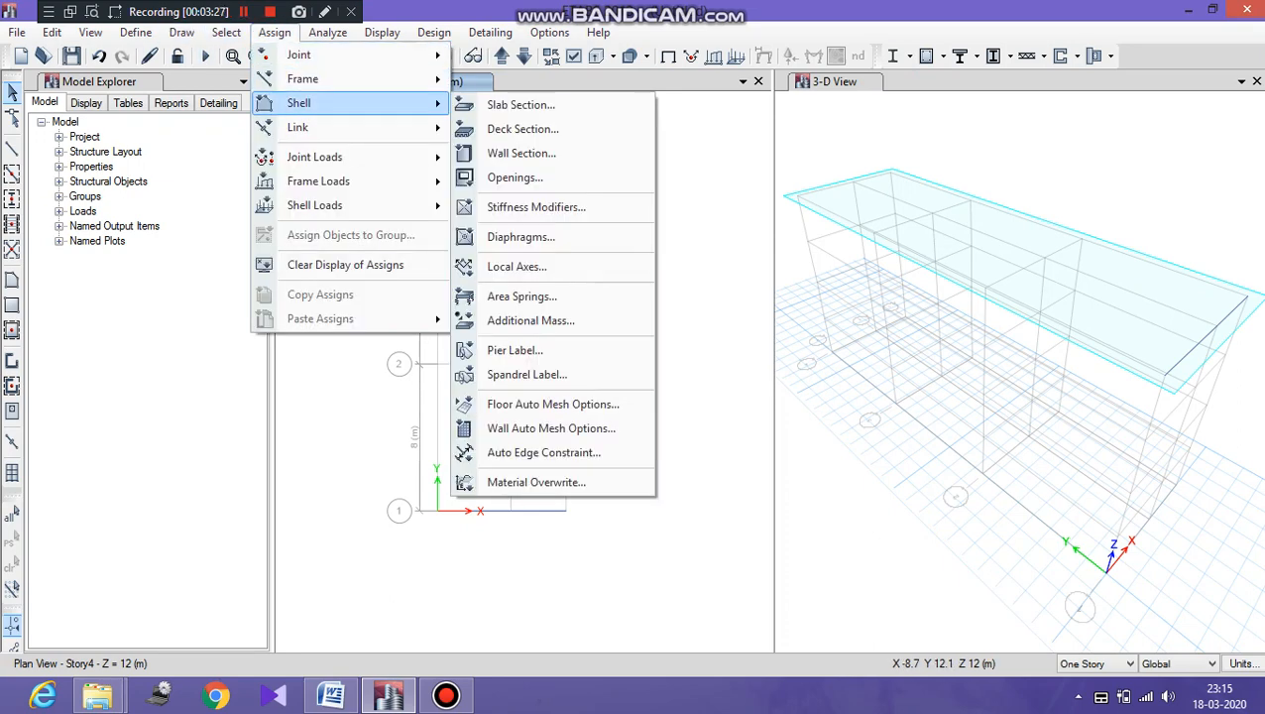
{"action": "mouse_move", "coordinate": [297, 127]}
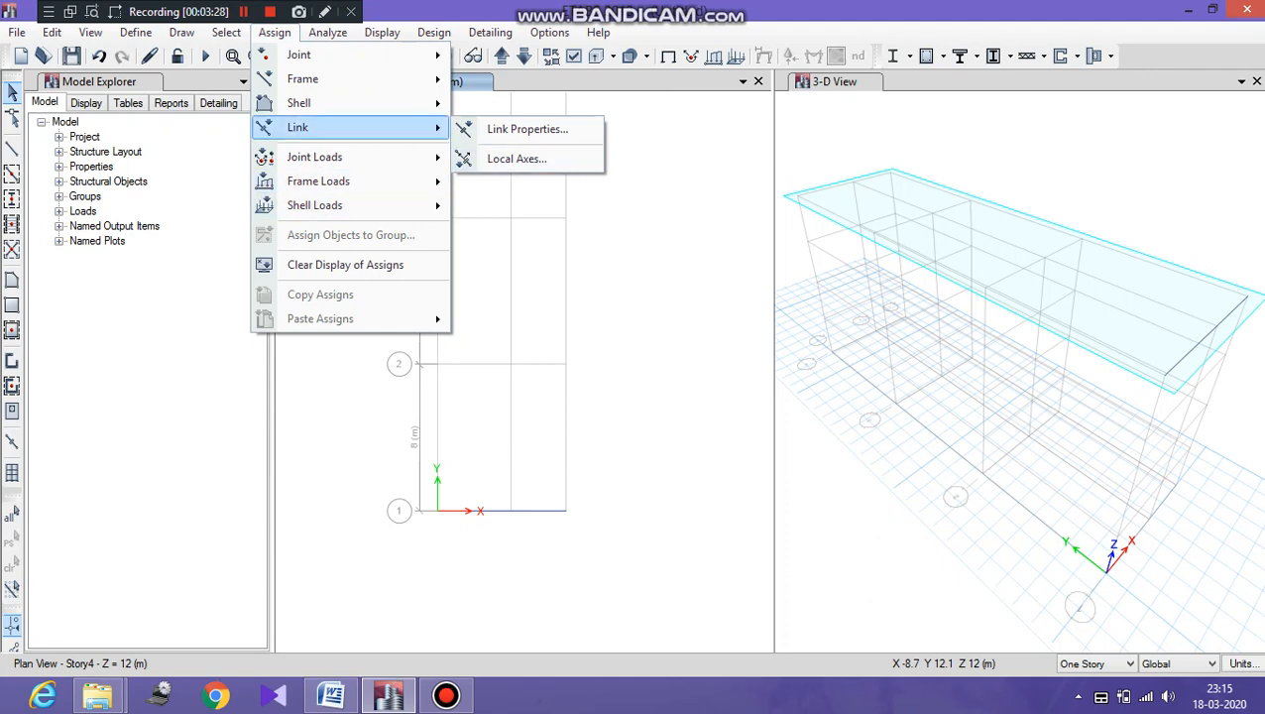
{"action": "left_click", "coordinate": [666, 390]}
Assign a uniform distributed Live load of 60 kN/m in the gravity direction to the beam between grids A and B.
{"action": "left_click", "coordinate": [488, 510]}
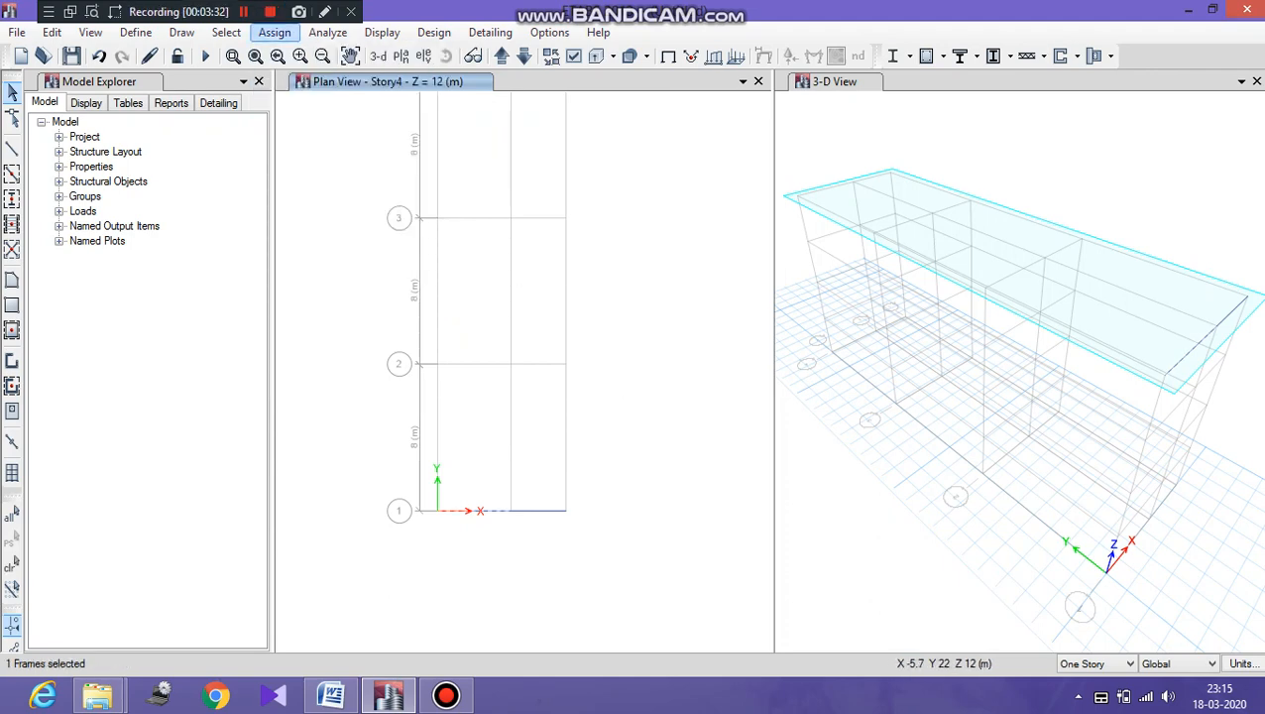
{"action": "left_click", "coordinate": [275, 32]}
{"action": "mouse_move", "coordinate": [318, 180]}
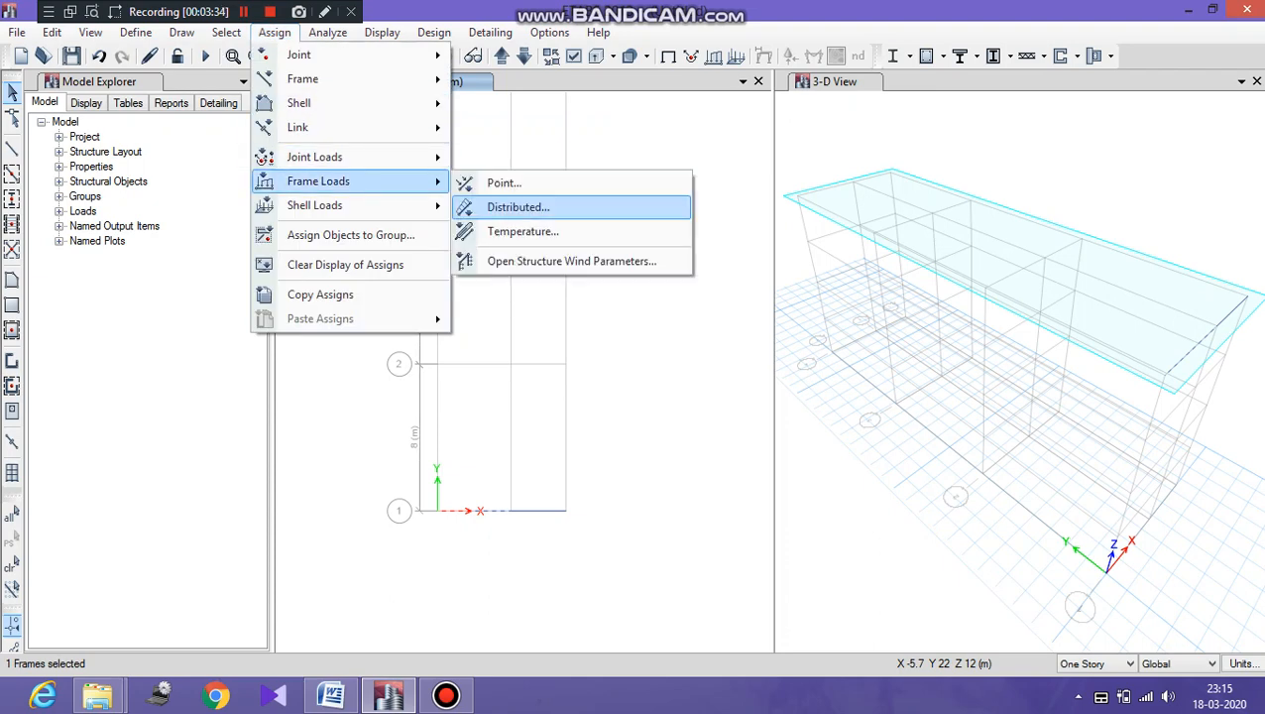
{"action": "left_click", "coordinate": [517, 206]}
{"action": "left_click", "coordinate": [702, 247]}
{"action": "left_click", "coordinate": [703, 276]}
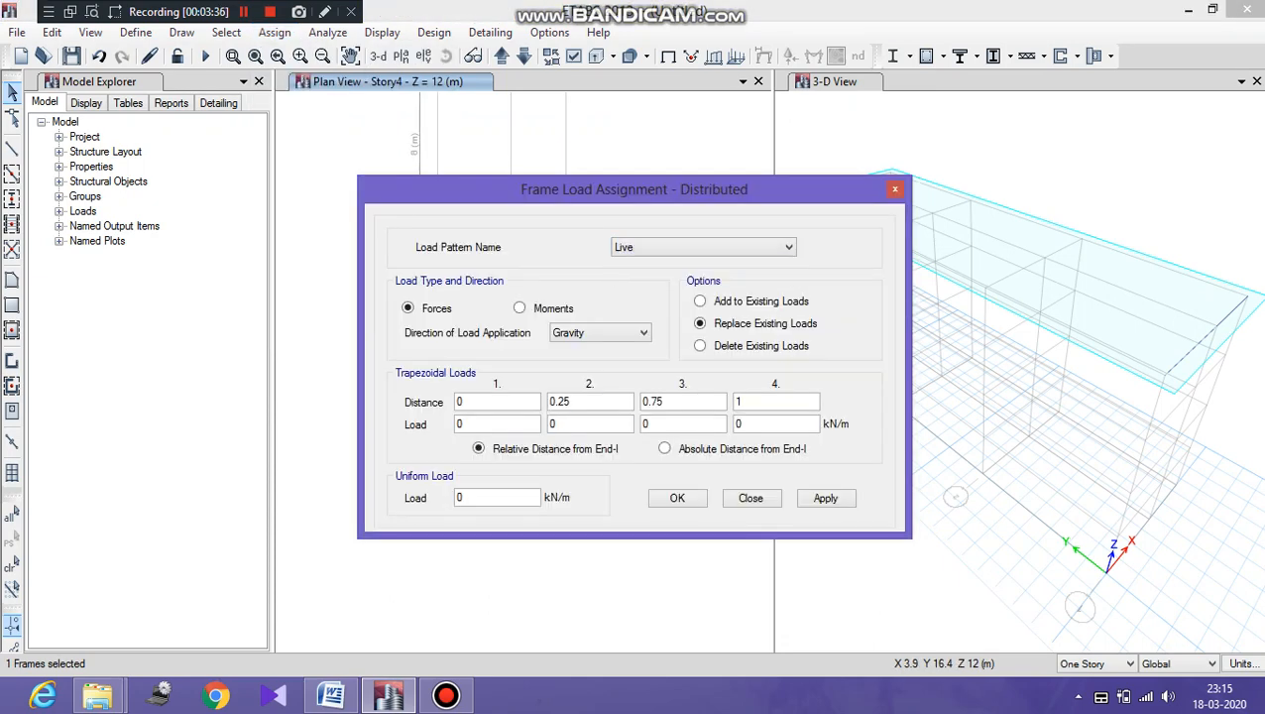
{"action": "double_click", "coordinate": [496, 497]}
{"action": "type", "text": "60"}
{"action": "key", "text": "Return"}
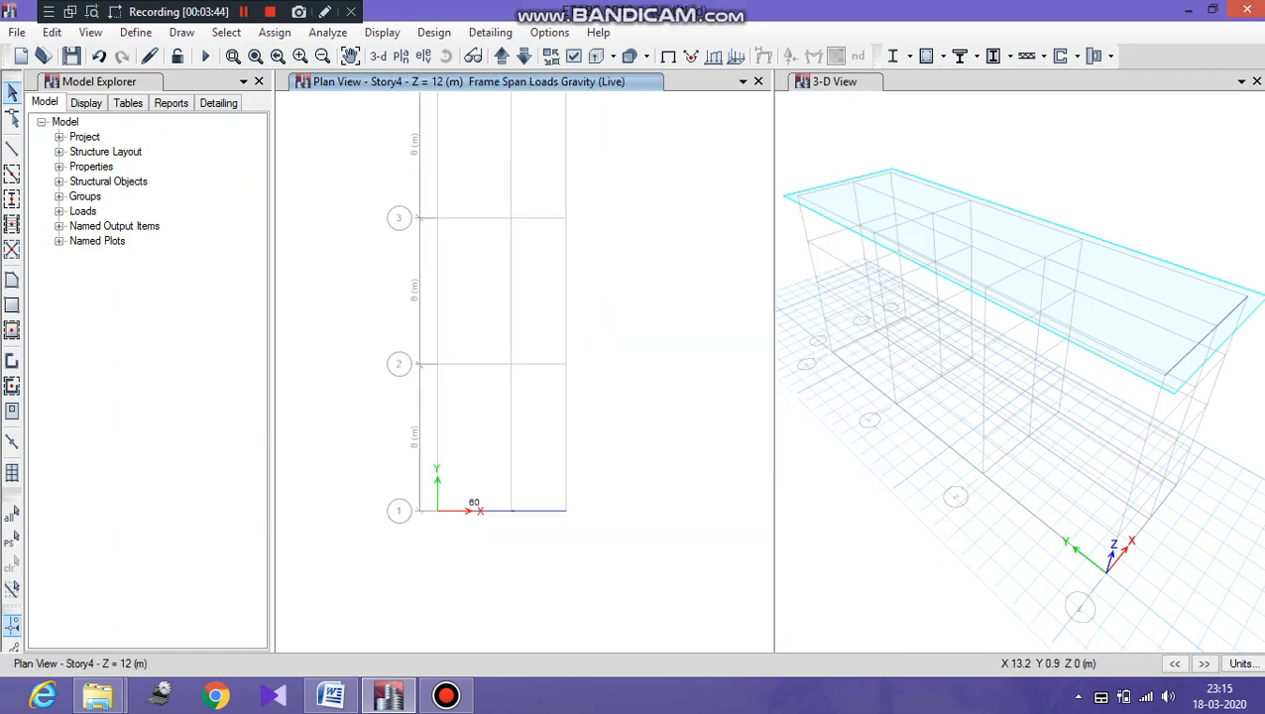
Assign a 100 kN Live point load at an absolute distance of 1.5 m on the beam between grids B and C.
{"action": "left_click", "coordinate": [537, 511]}
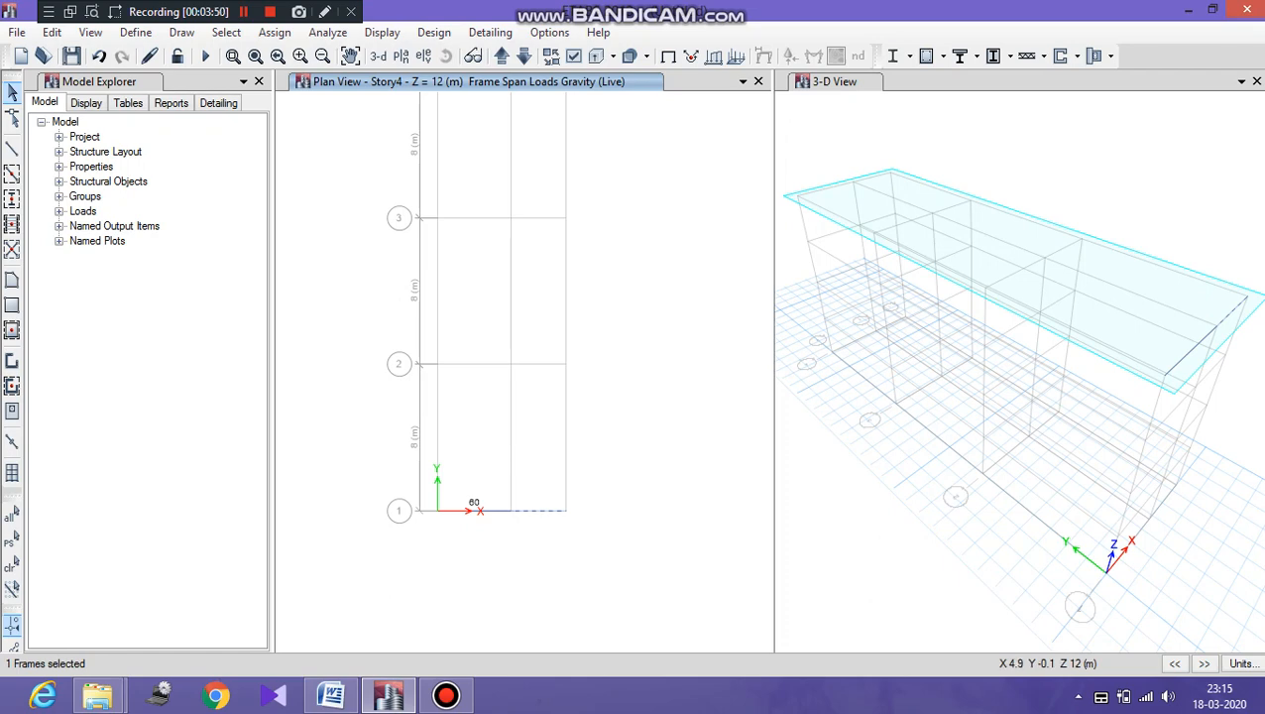
{"action": "left_click", "coordinate": [274, 32]}
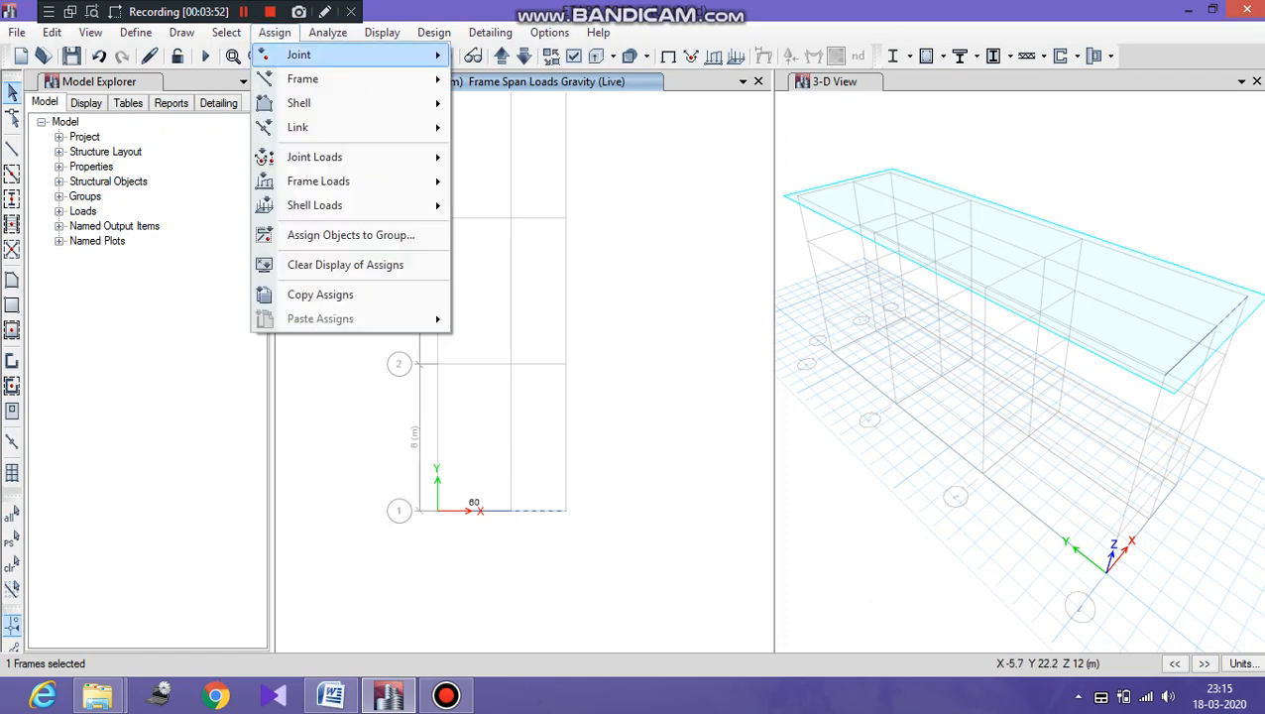
{"action": "mouse_move", "coordinate": [318, 181]}
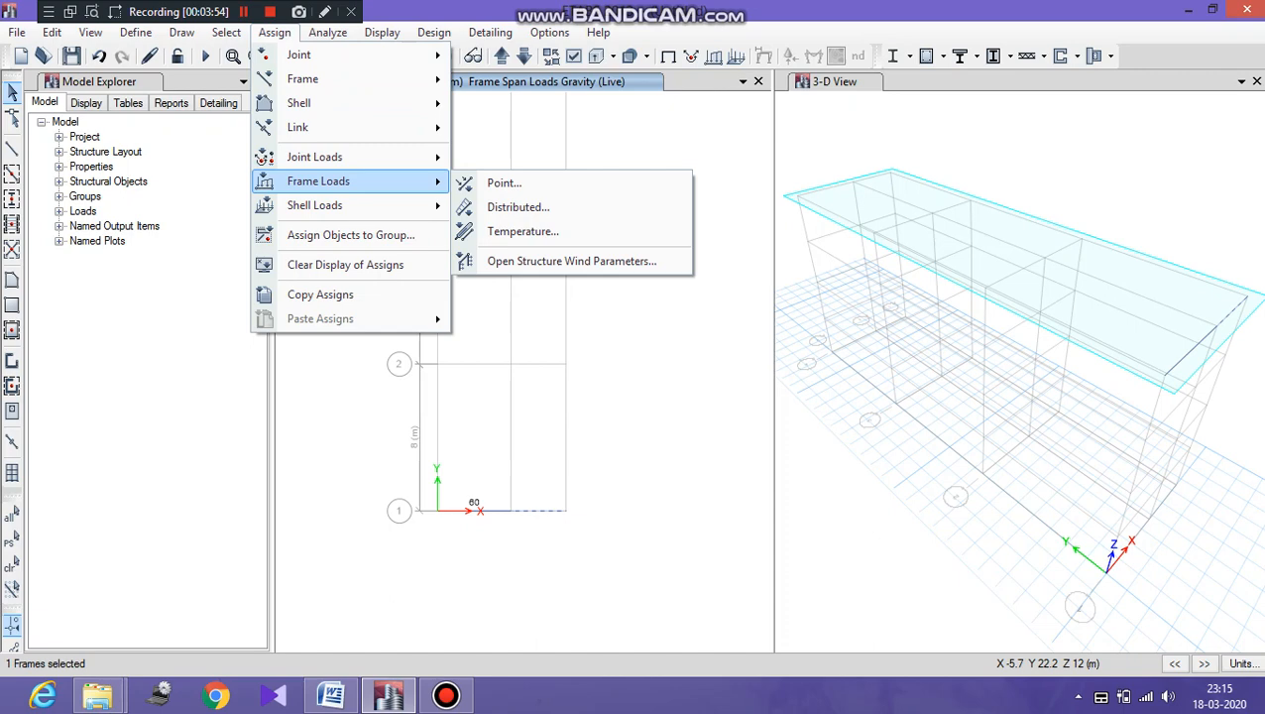
{"action": "left_click", "coordinate": [503, 183]}
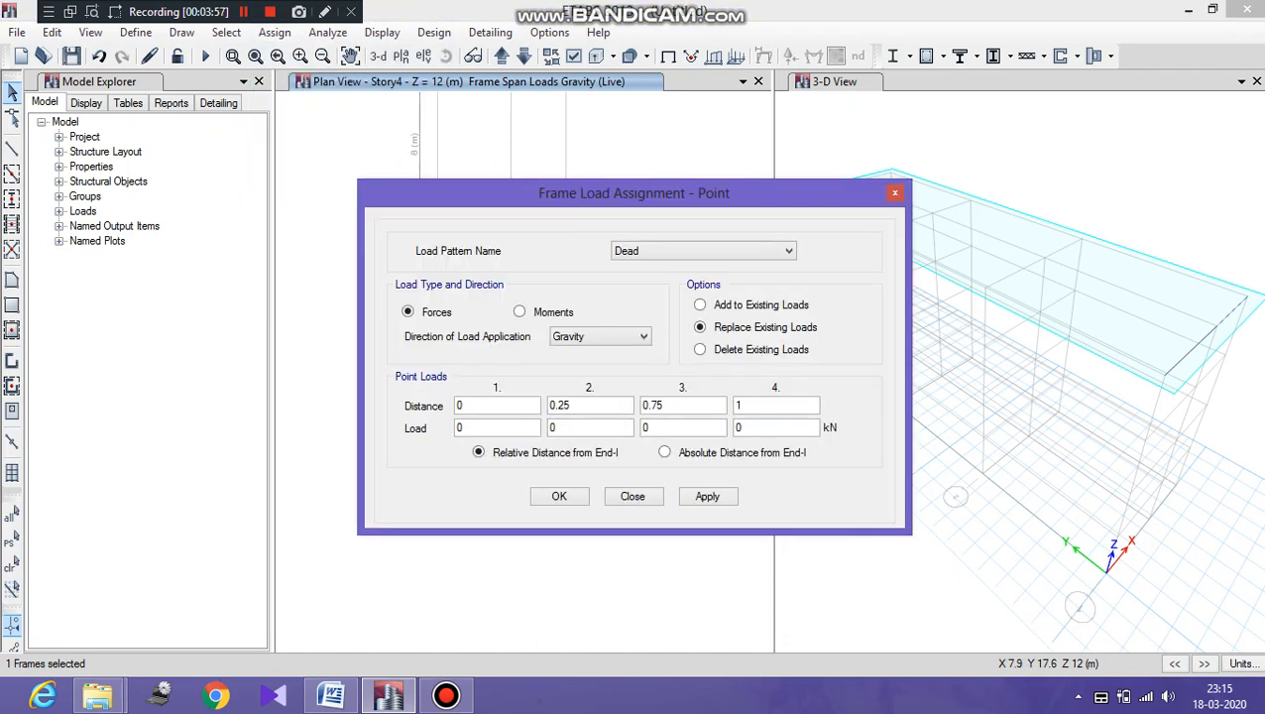
{"action": "left_click", "coordinate": [702, 250]}
{"action": "left_click", "coordinate": [703, 279]}
{"action": "left_click", "coordinate": [664, 452]}
{"action": "double_click", "coordinate": [461, 427]}
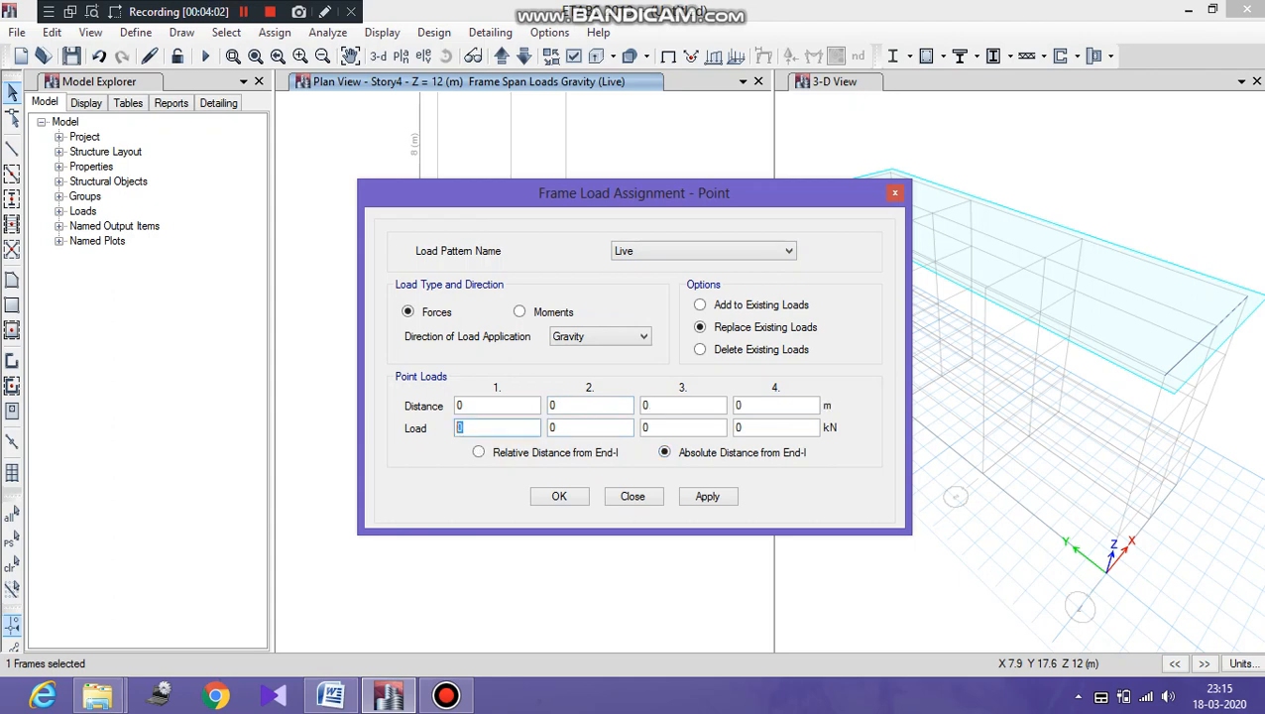
{"action": "type", "text": "100"}
{"action": "double_click", "coordinate": [460, 406]}
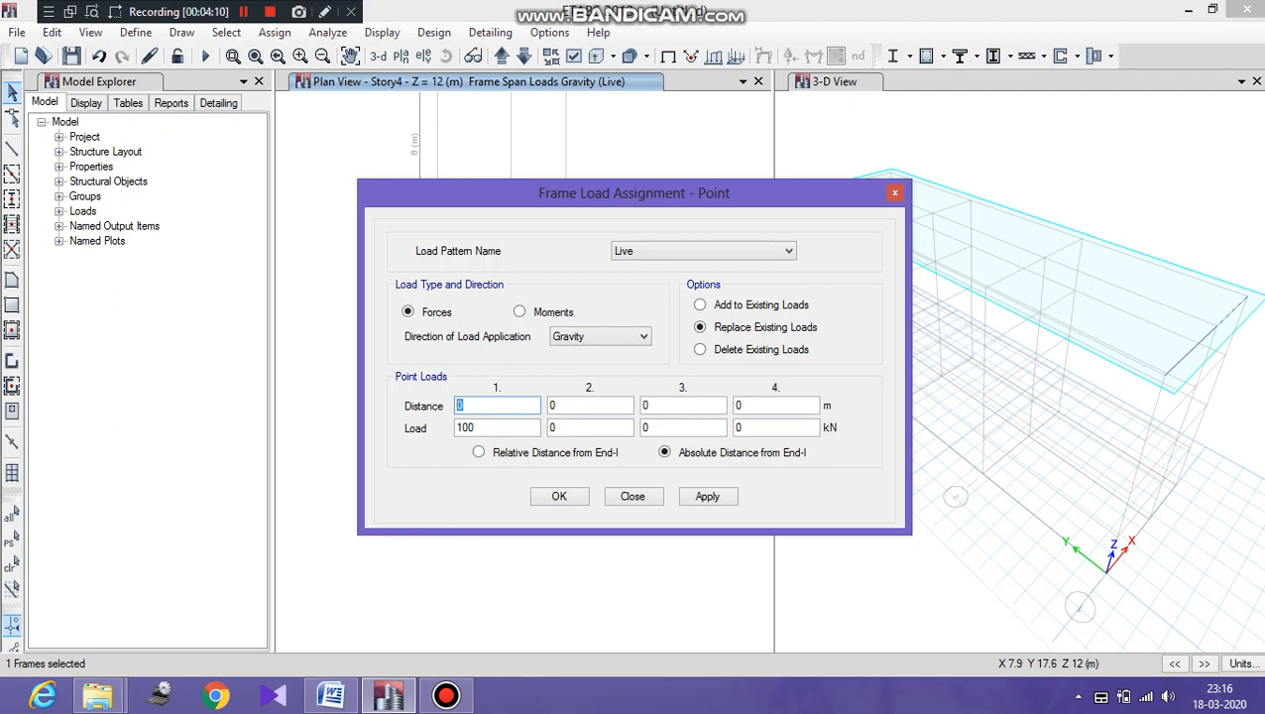
{"action": "type", "text": "1.5"}
{"action": "key", "text": "Return"}
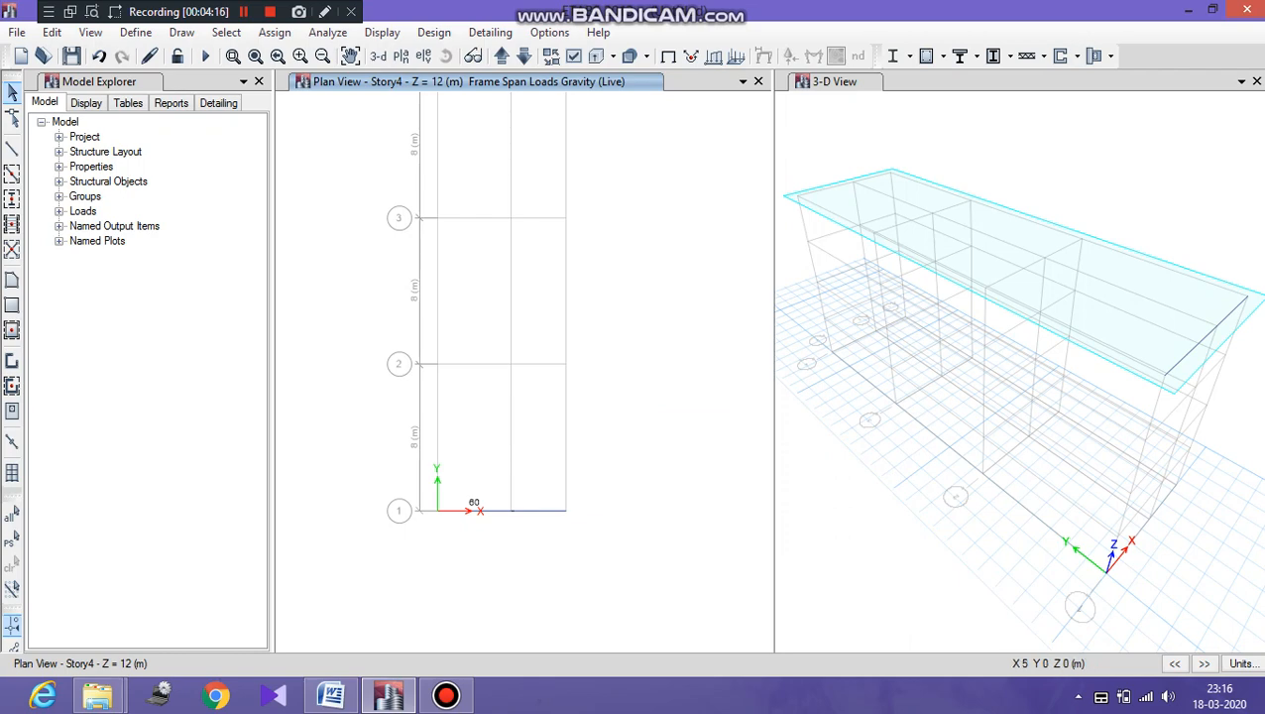
Show the elevation view along grid 1 to check the assigned beam loads.
{"action": "left_click", "coordinate": [424, 55]}
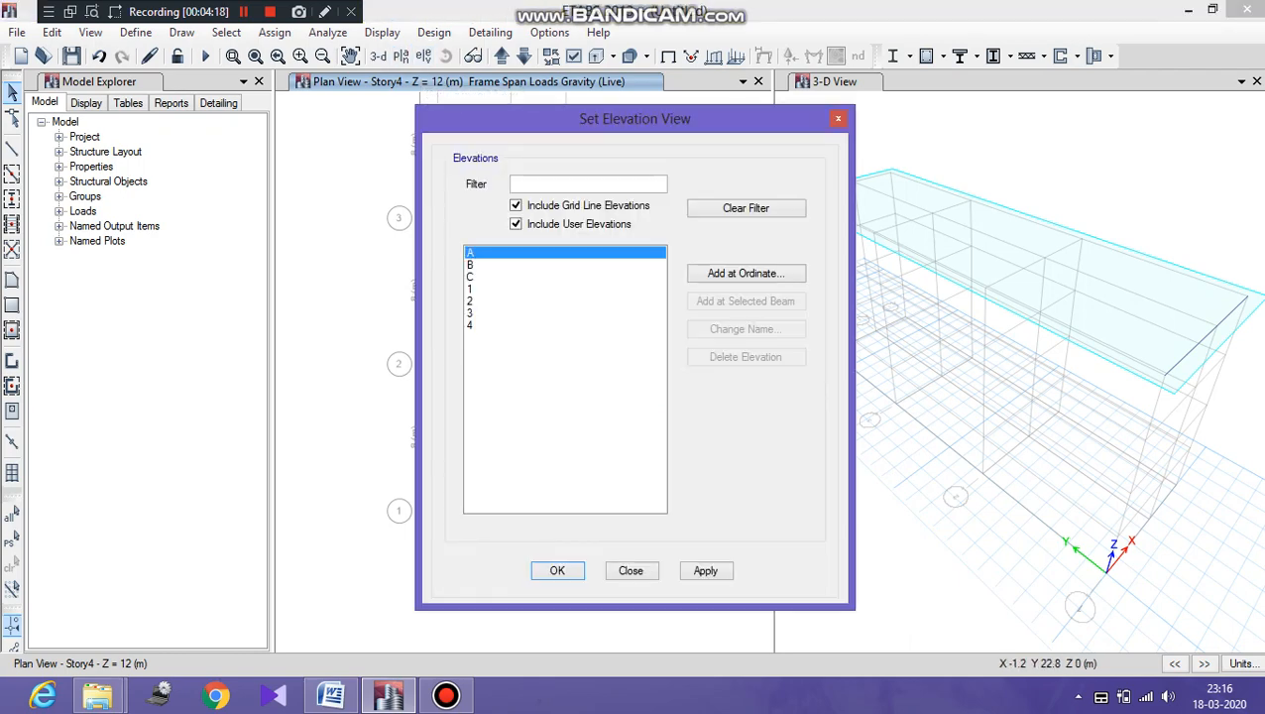
{"action": "left_click", "coordinate": [564, 289]}
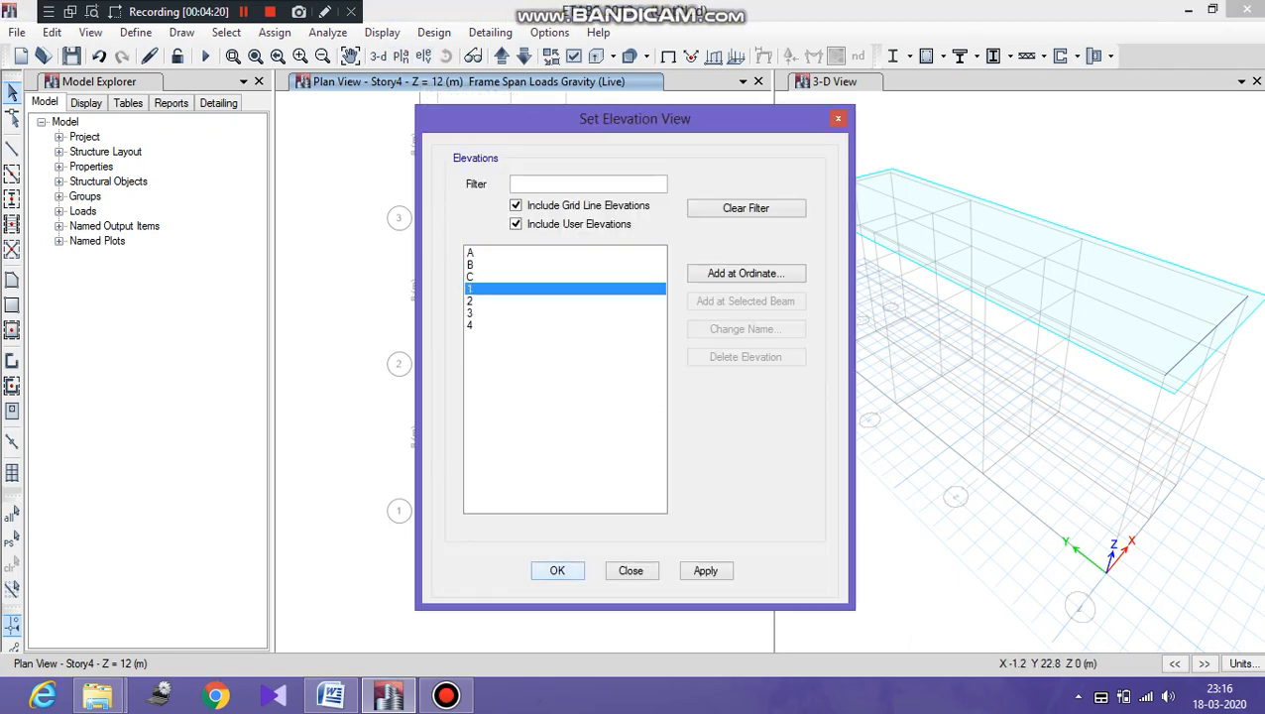
{"action": "key", "text": "Return"}
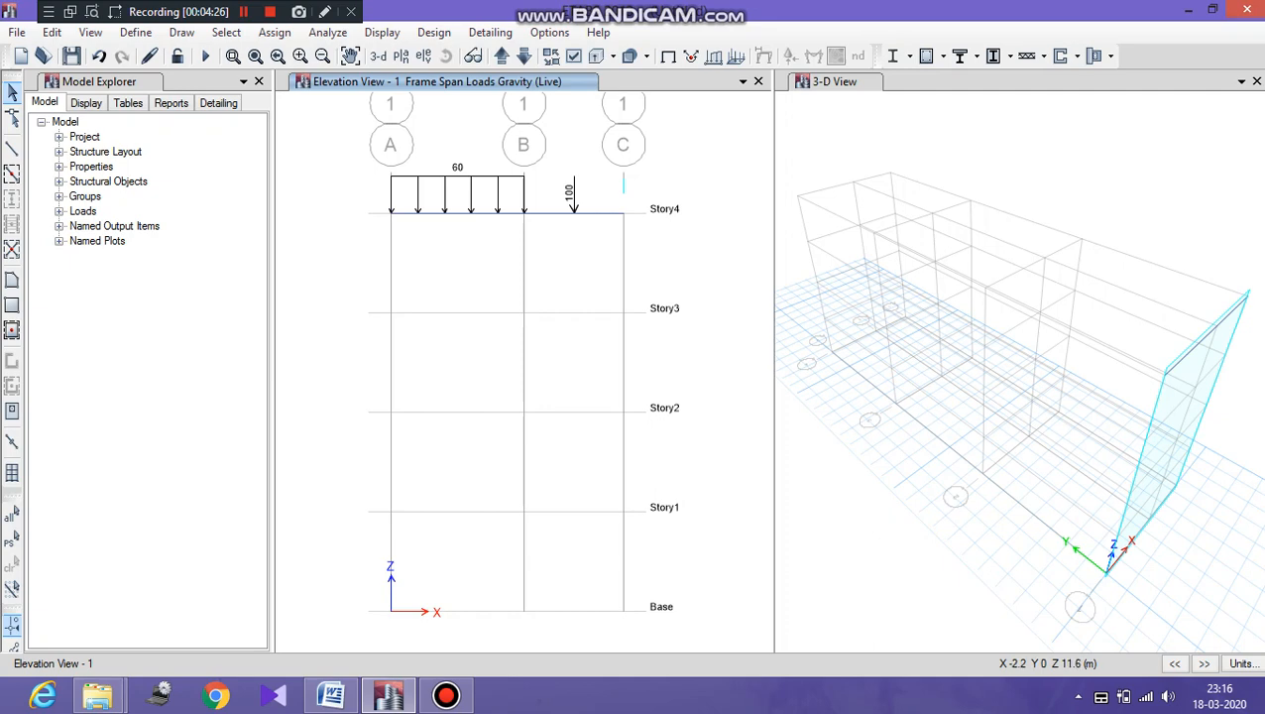
Return to the Story4 plan and assign a fixed restraint to the joint at grid intersection A-1.
{"action": "left_click", "coordinate": [423, 56]}
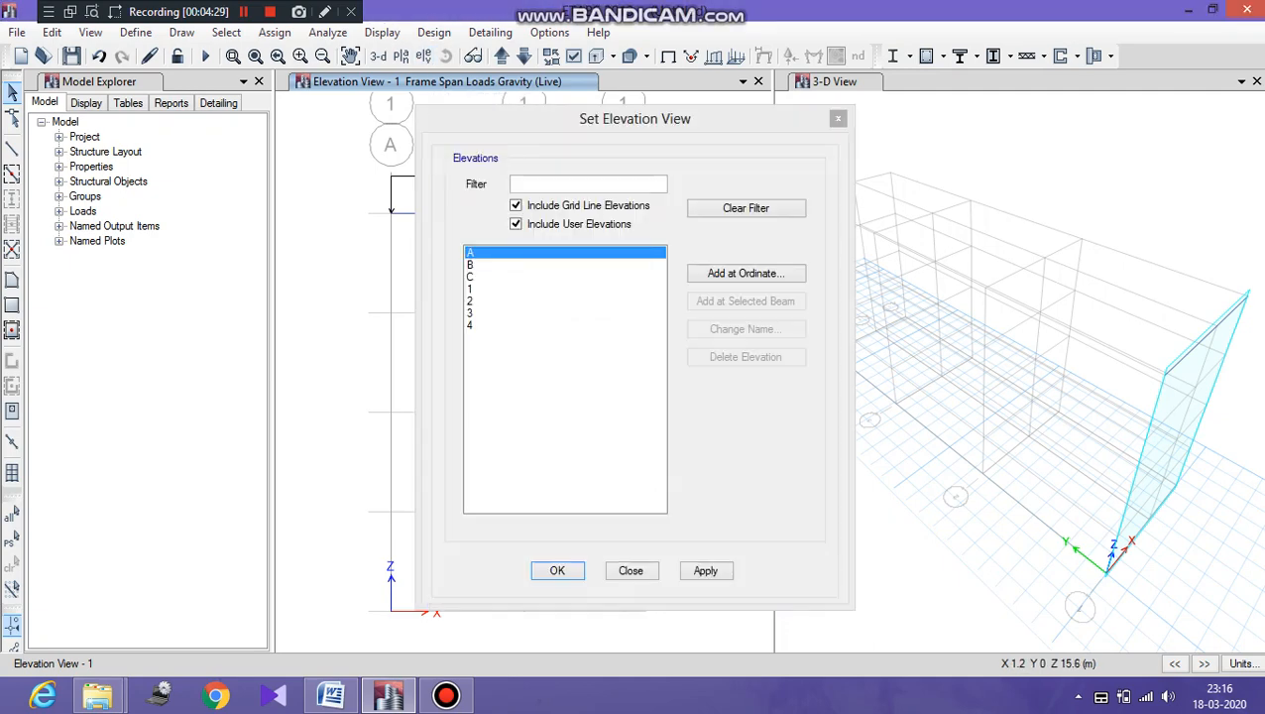
{"action": "left_click", "coordinate": [557, 570]}
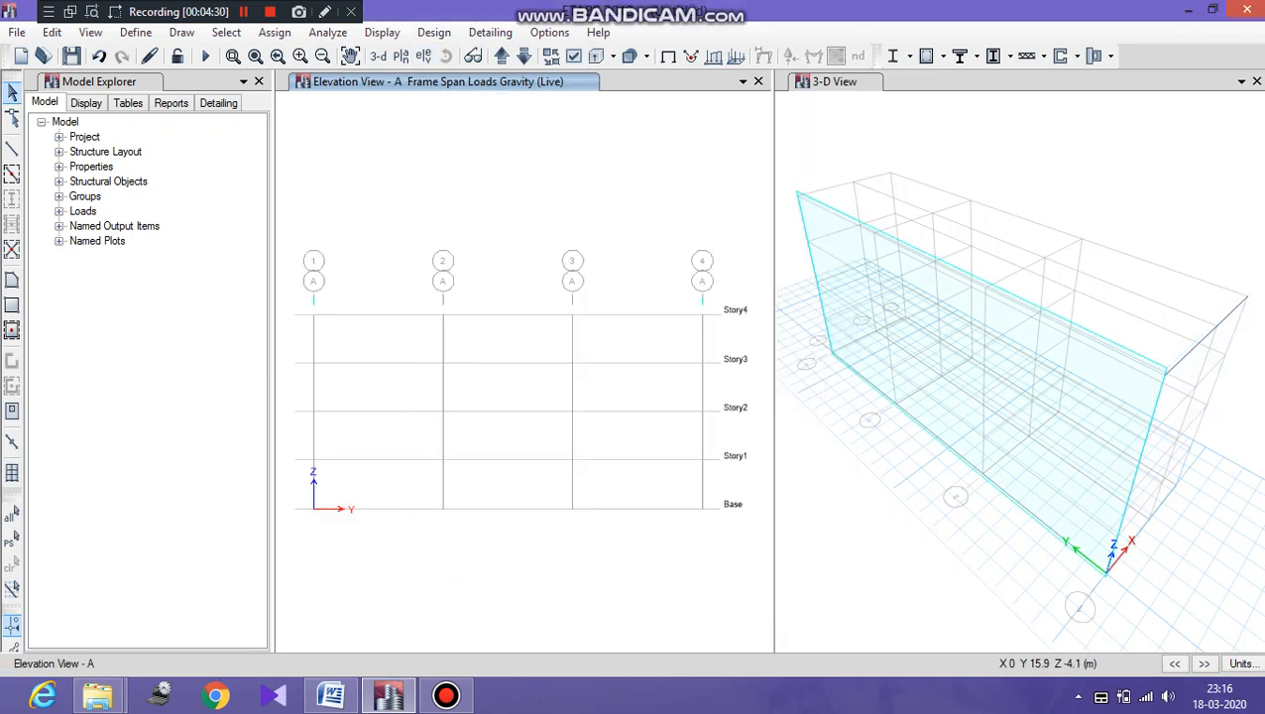
{"action": "left_click", "coordinate": [401, 56]}
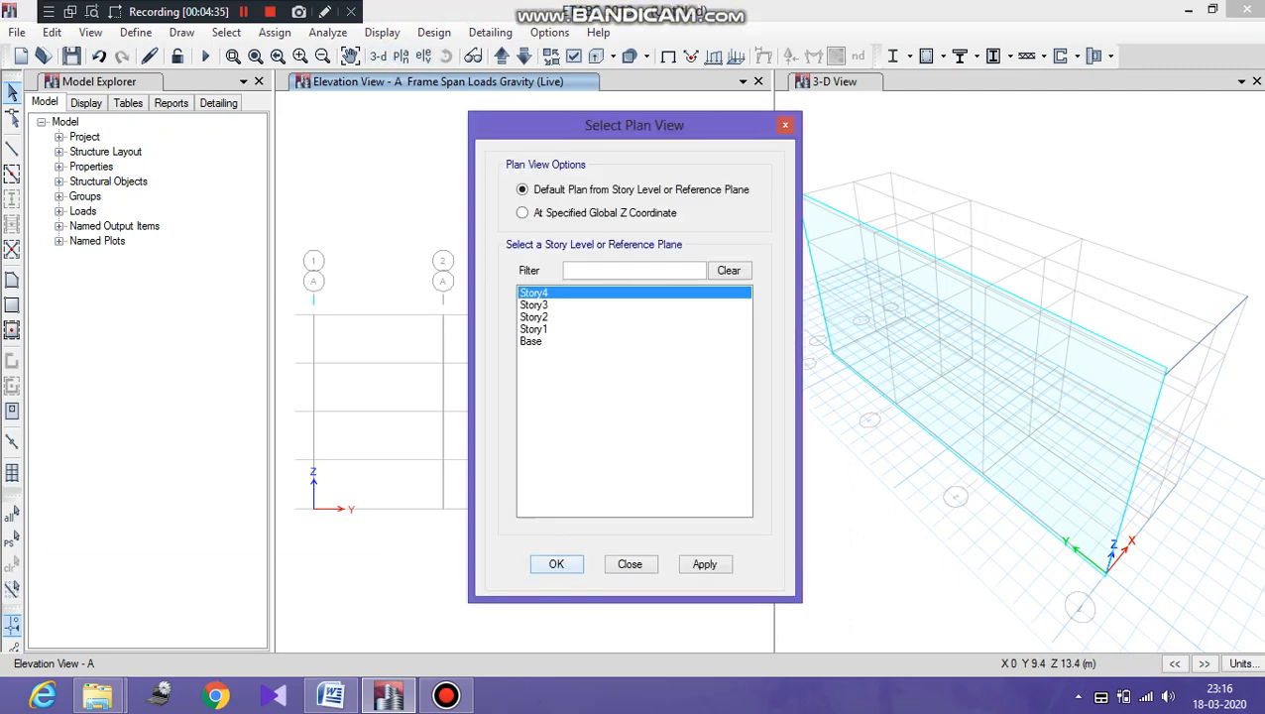
{"action": "left_click", "coordinate": [556, 563]}
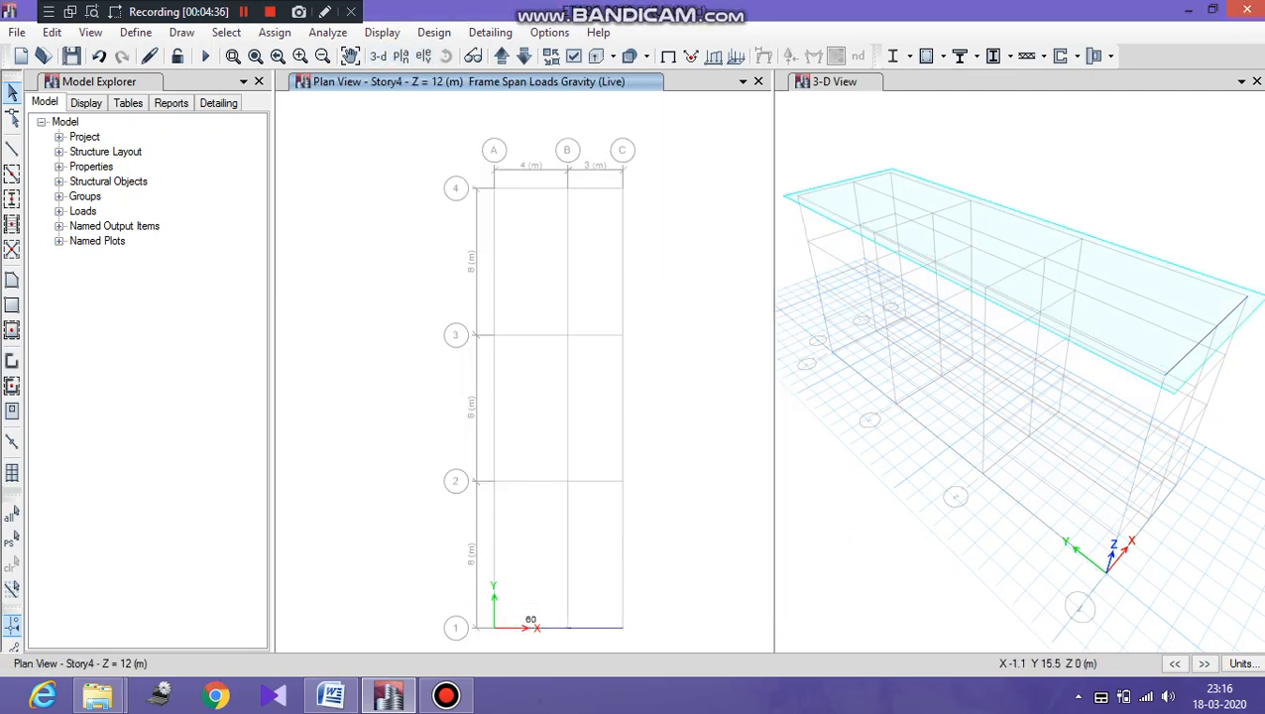
{"action": "middle_click_drag", "start_coordinate": [530, 547], "coordinate": [524, 383]}
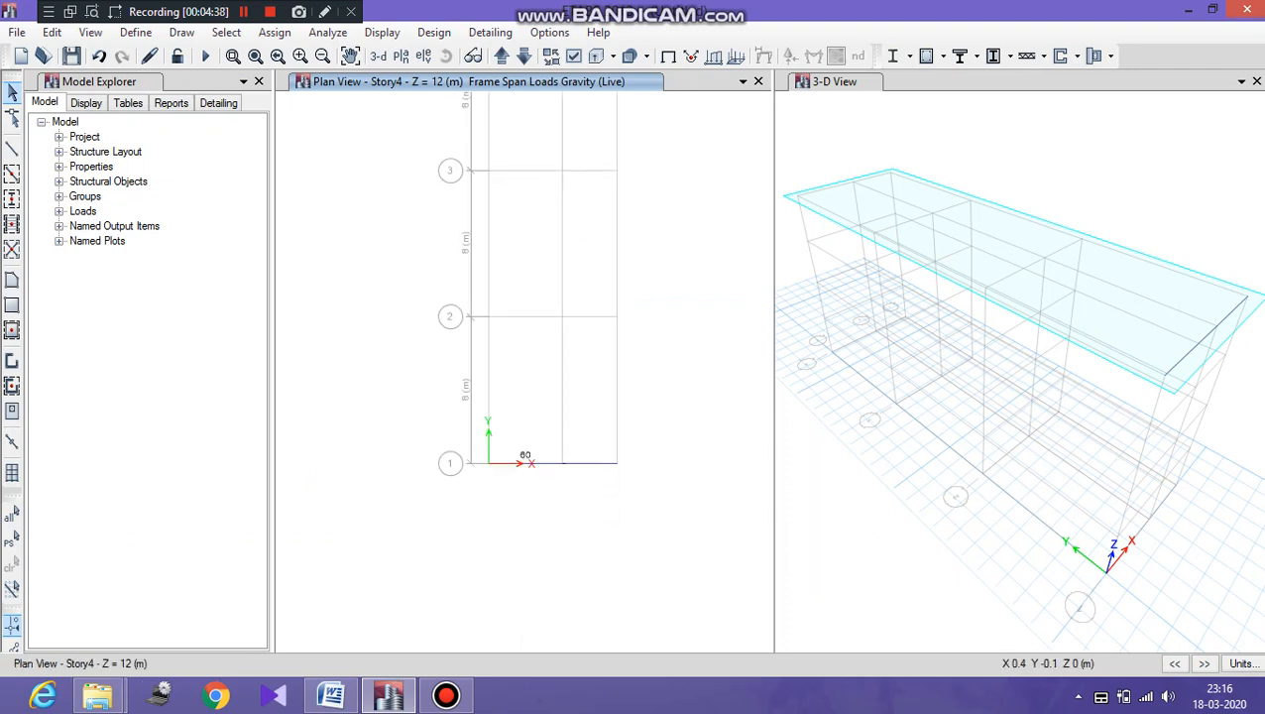
{"action": "left_click", "coordinate": [489, 462]}
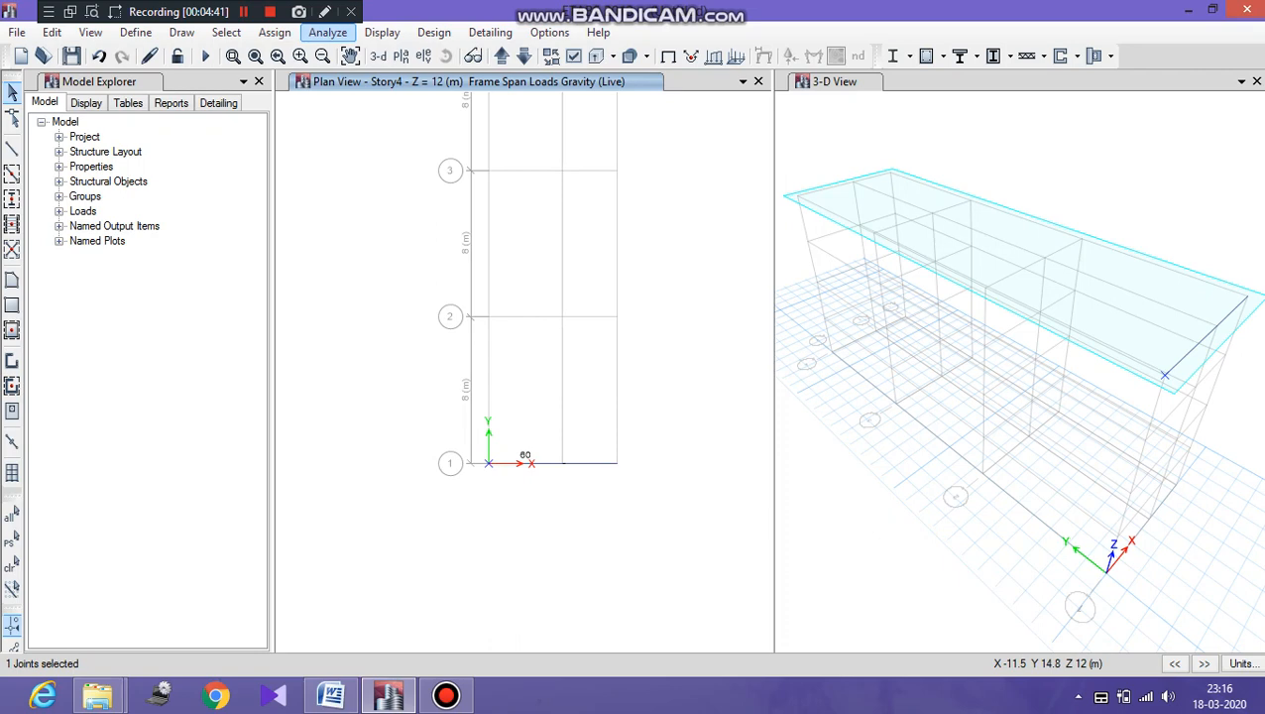
{"action": "left_click", "coordinate": [327, 32]}
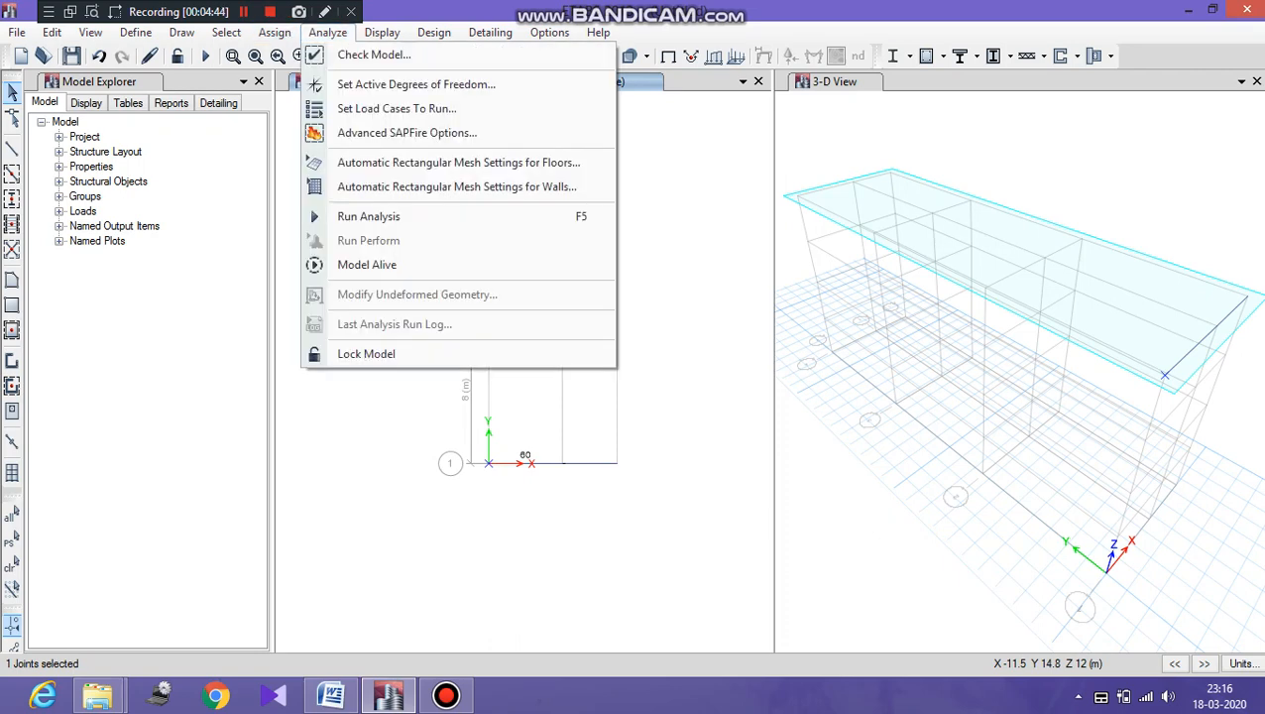
{"action": "mouse_move", "coordinate": [274, 32]}
{"action": "mouse_move", "coordinate": [296, 50]}
{"action": "left_click", "coordinate": [513, 53]}
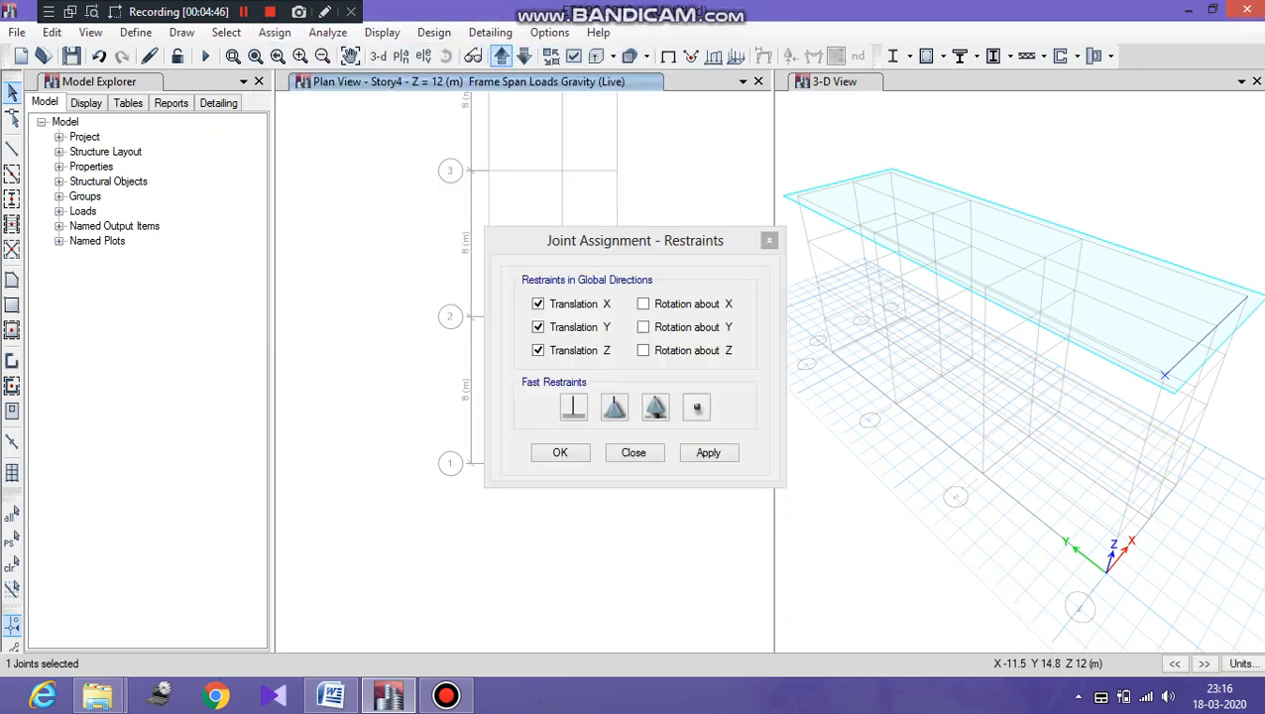
{"action": "left_click", "coordinate": [573, 406]}
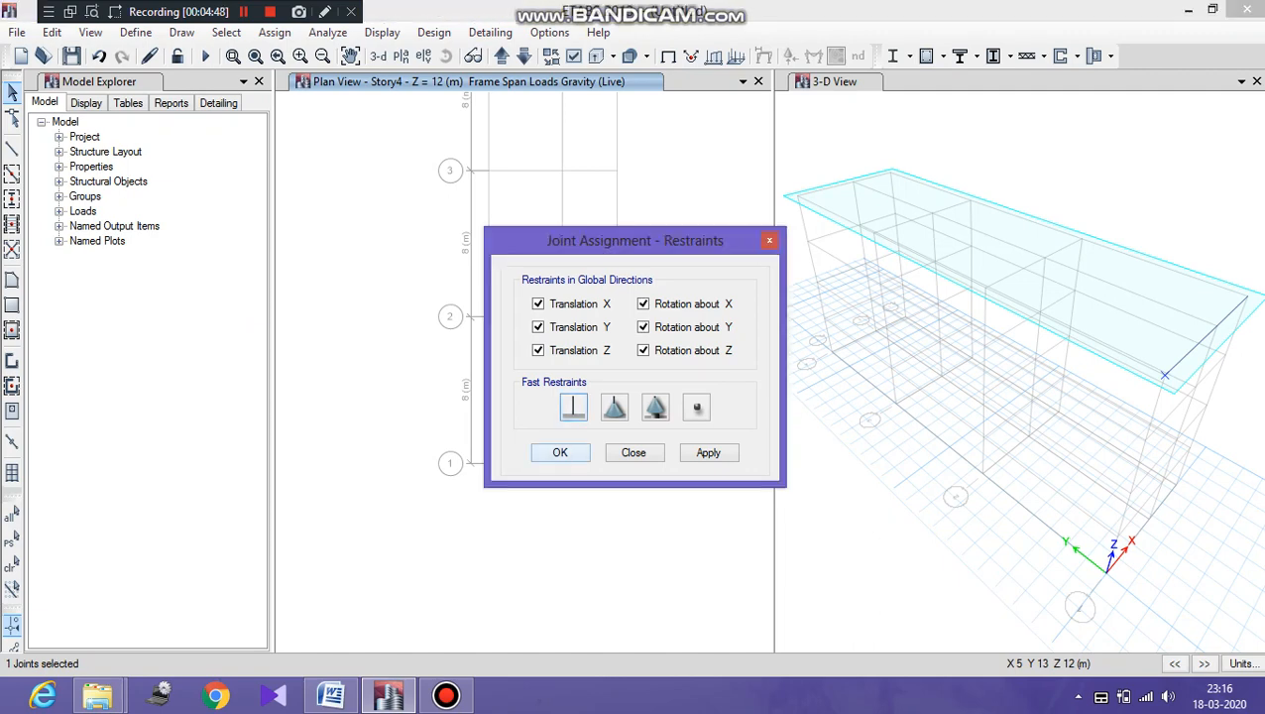
{"action": "left_click", "coordinate": [561, 452]}
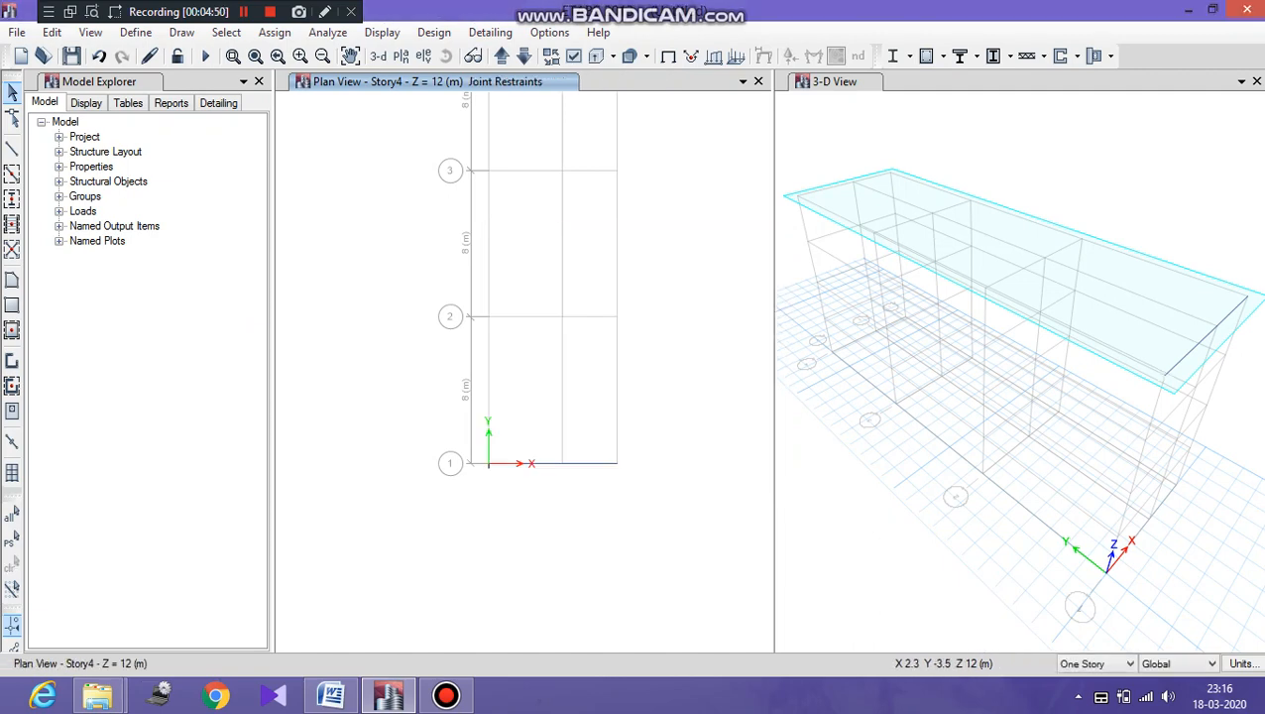
Assign pinned restraints to the Story4 joints at grid intersections B-1 and C-1.
{"action": "left_click", "coordinate": [562, 463]}
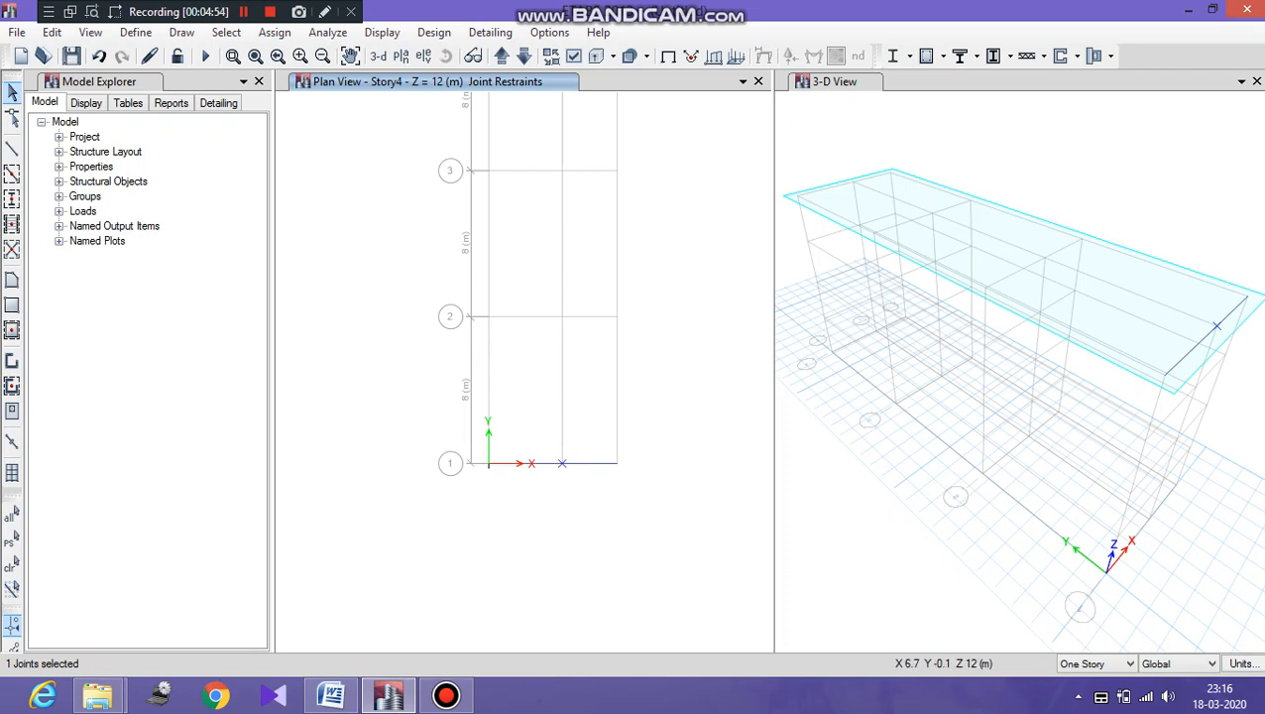
{"action": "left_click", "coordinate": [617, 463]}
{"action": "left_click", "coordinate": [274, 32]}
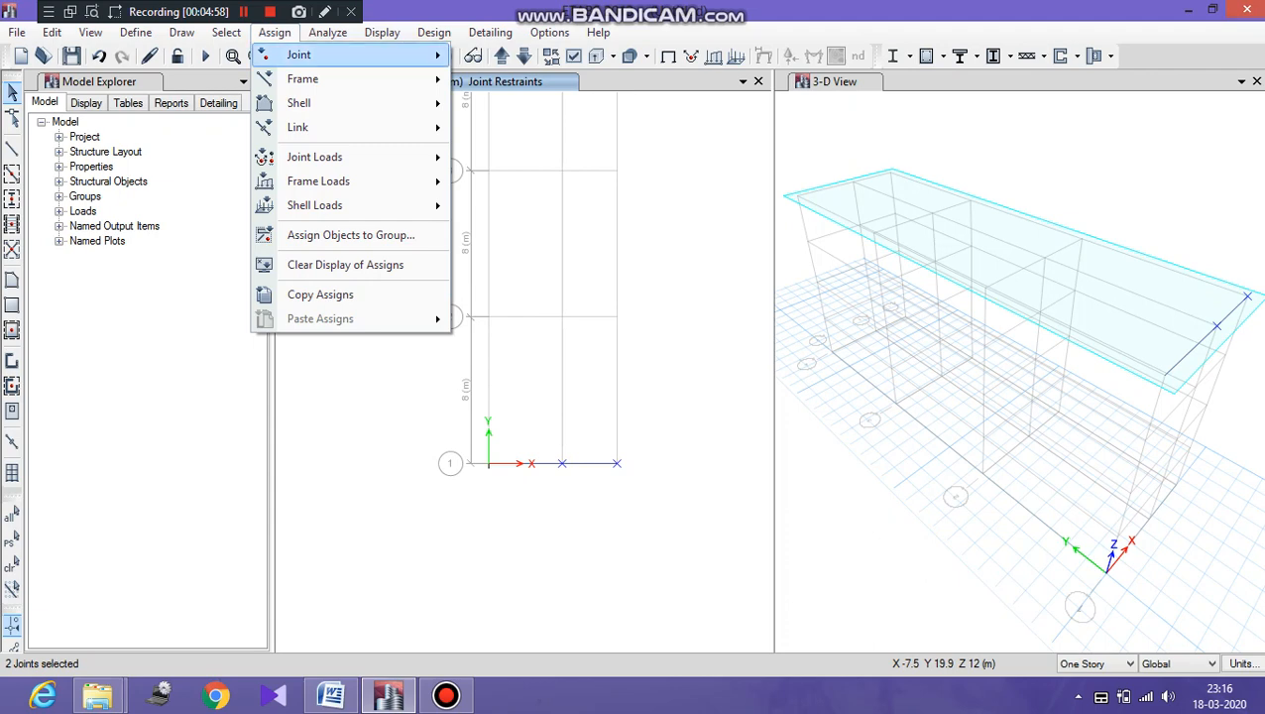
{"action": "mouse_move", "coordinate": [303, 55]}
{"action": "left_click", "coordinate": [510, 56]}
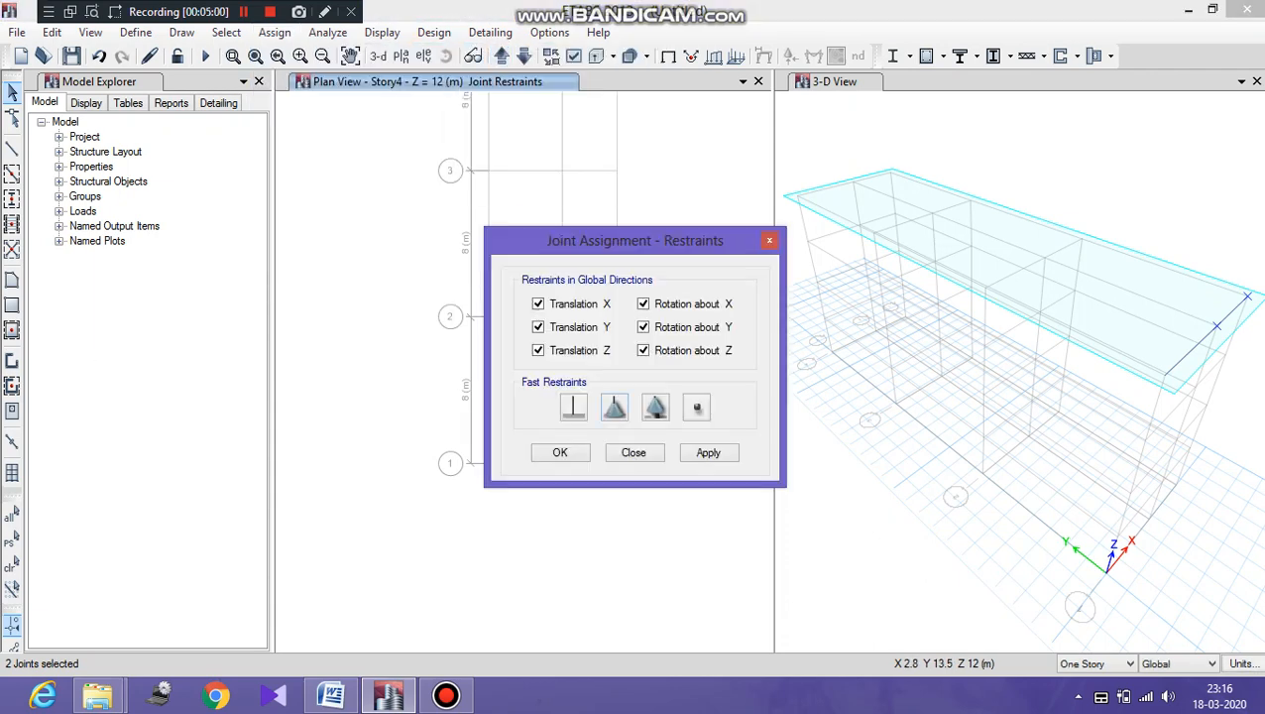
{"action": "left_click", "coordinate": [614, 406]}
{"action": "left_click", "coordinate": [571, 453]}
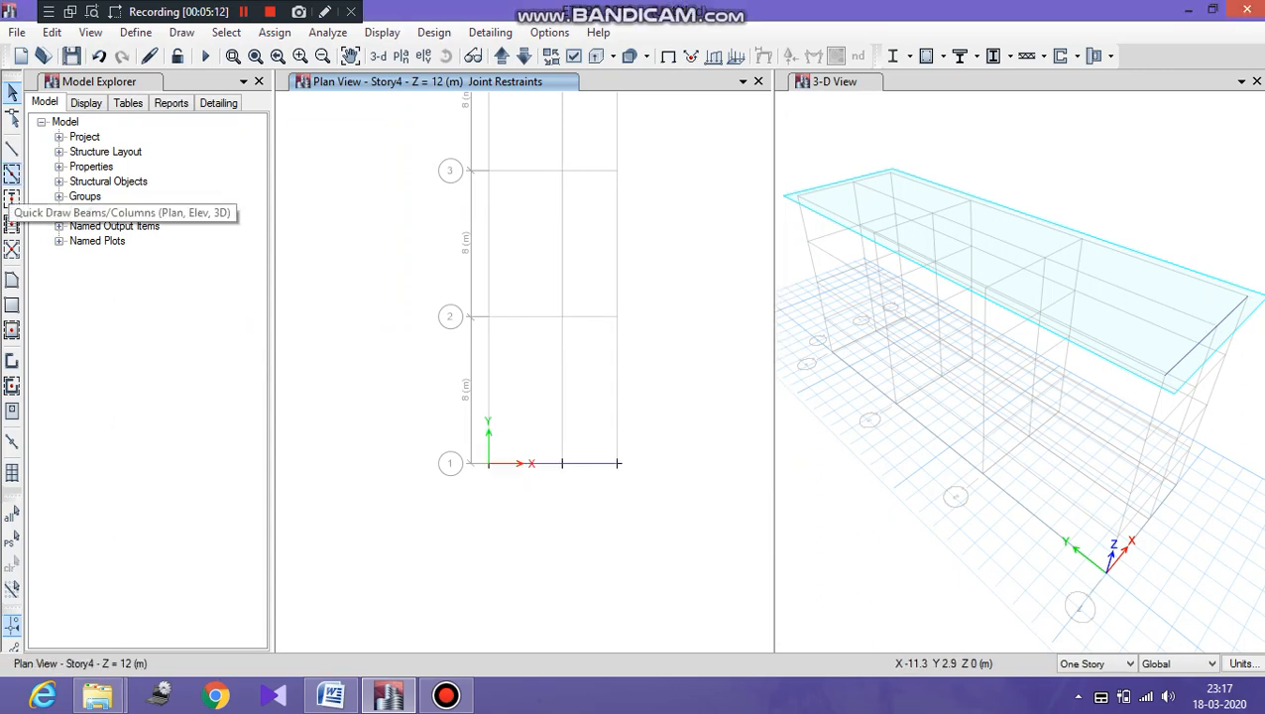
Show the elevation view along grid 1 to check the support restraints on the Story4 beams.
{"action": "left_click", "coordinate": [422, 56]}
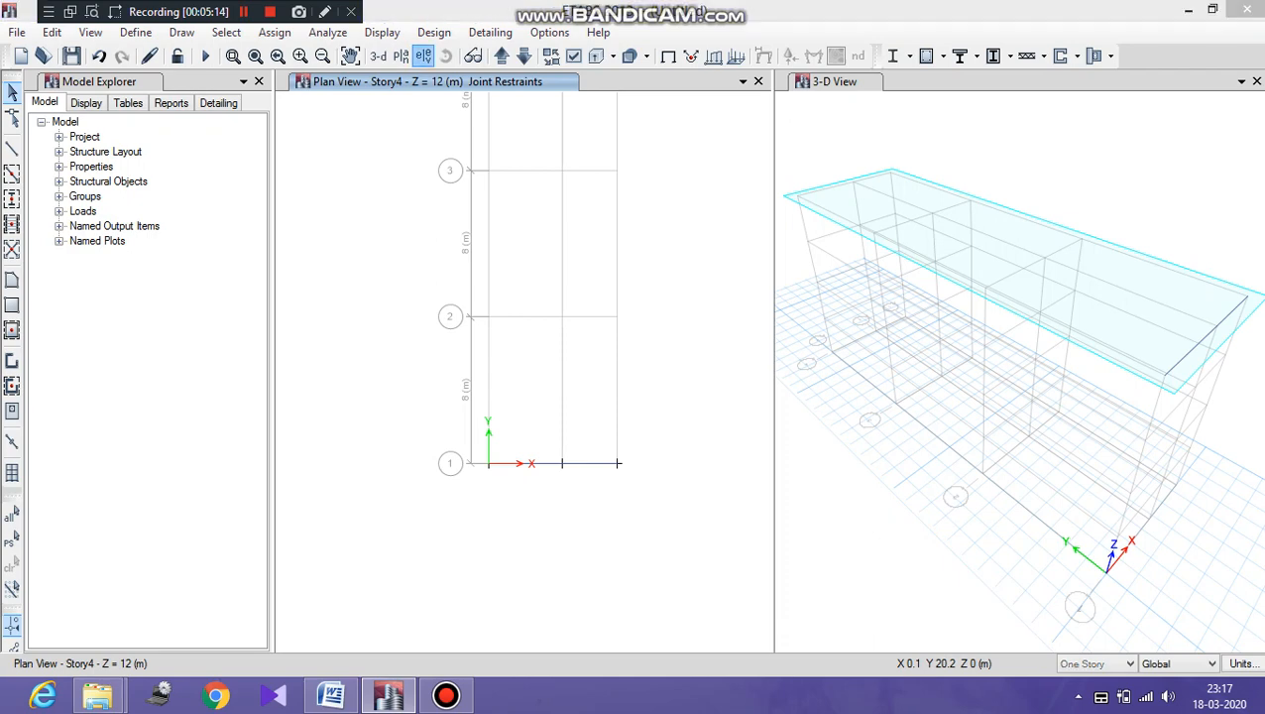
{"action": "left_click", "coordinate": [476, 288]}
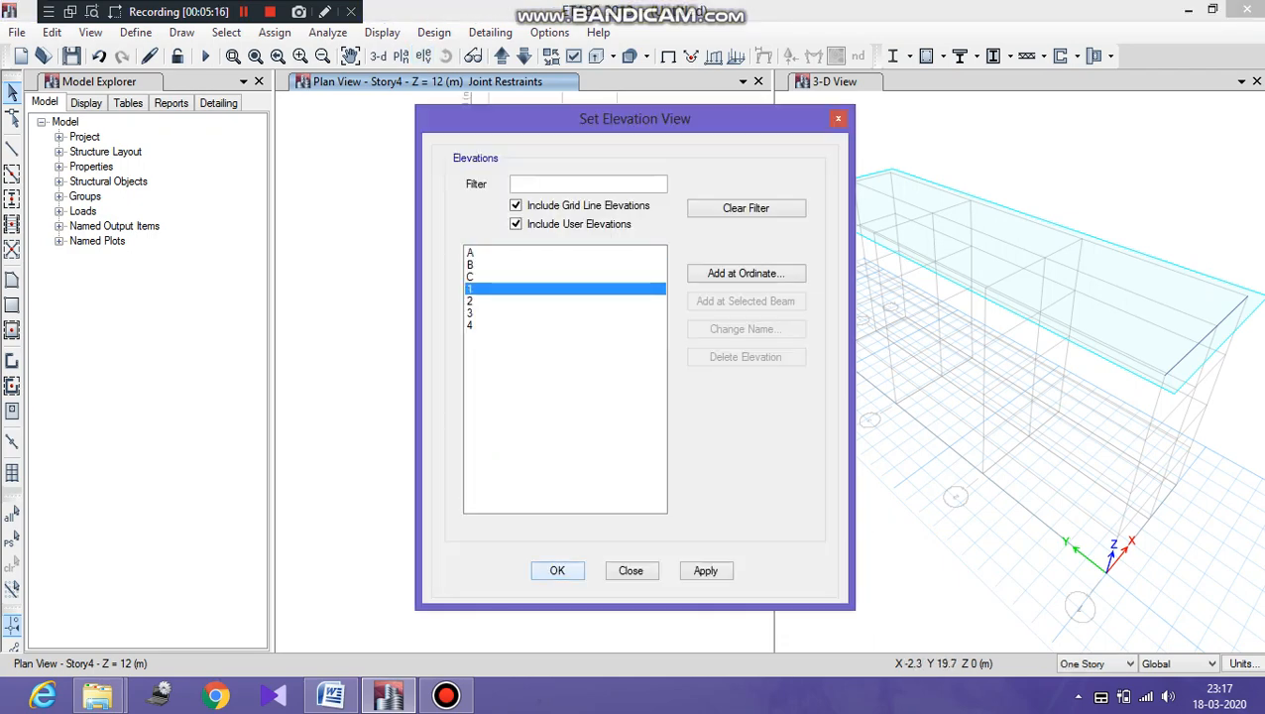
{"action": "left_click", "coordinate": [557, 570]}
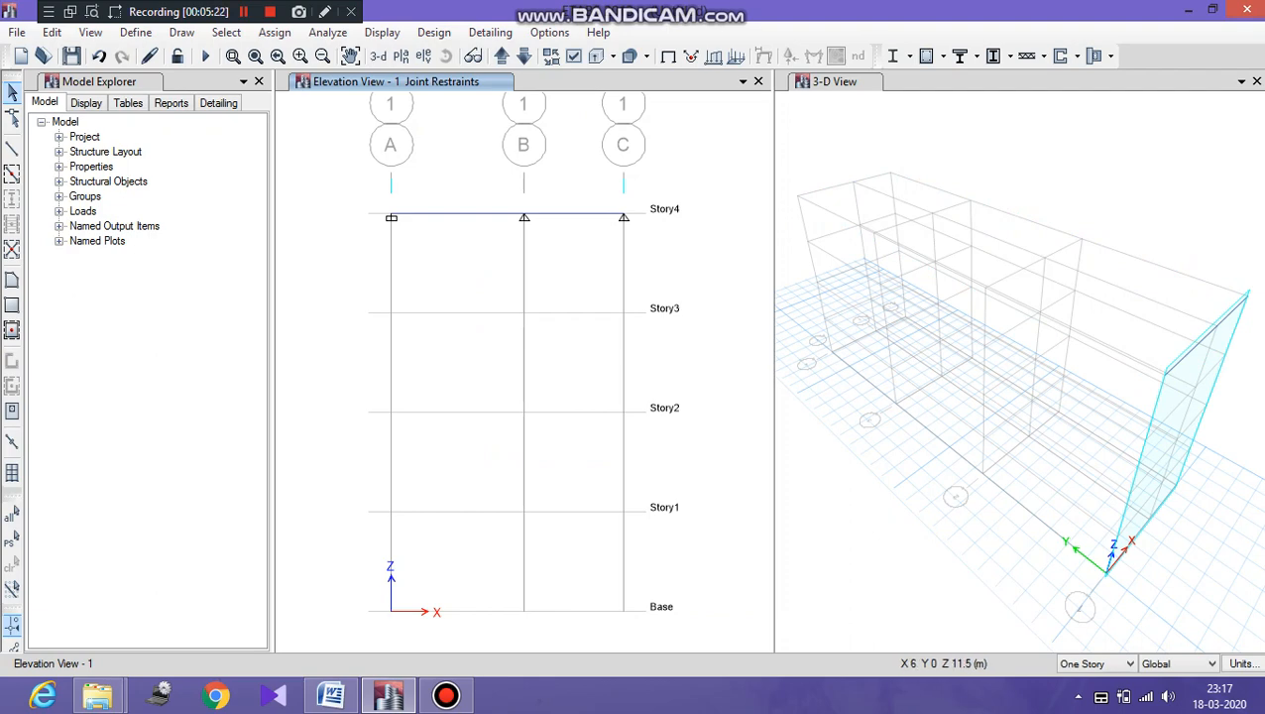
{"action": "left_click", "coordinate": [423, 56]}
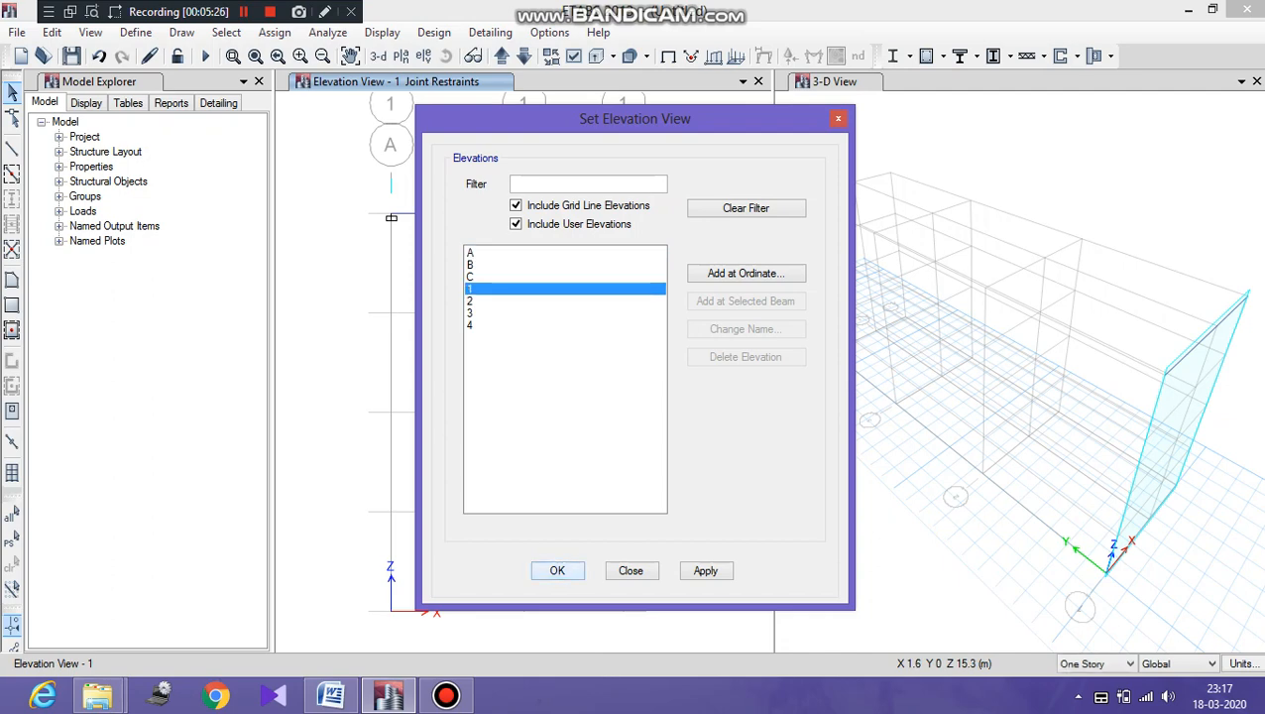
{"action": "left_click", "coordinate": [557, 570]}
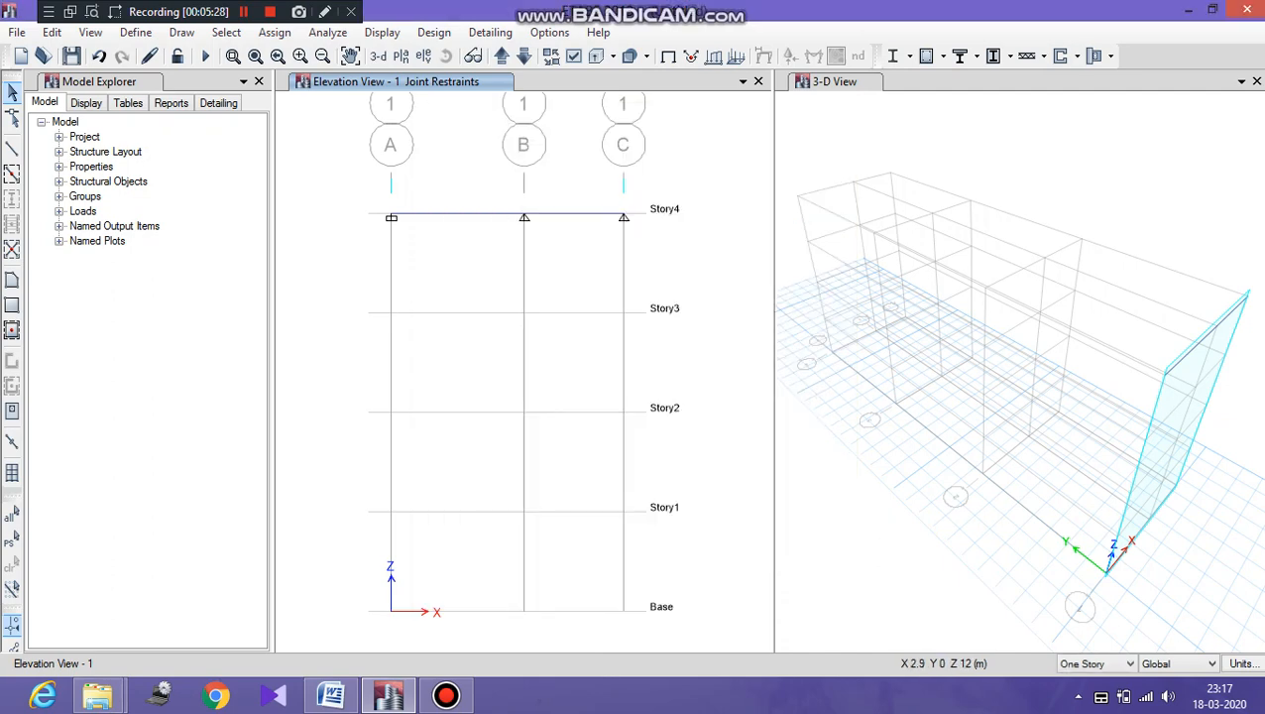
Run the analysis, saving the model as BEAM ANALYSIS in the etabs folder.
{"action": "left_click", "coordinate": [205, 56]}
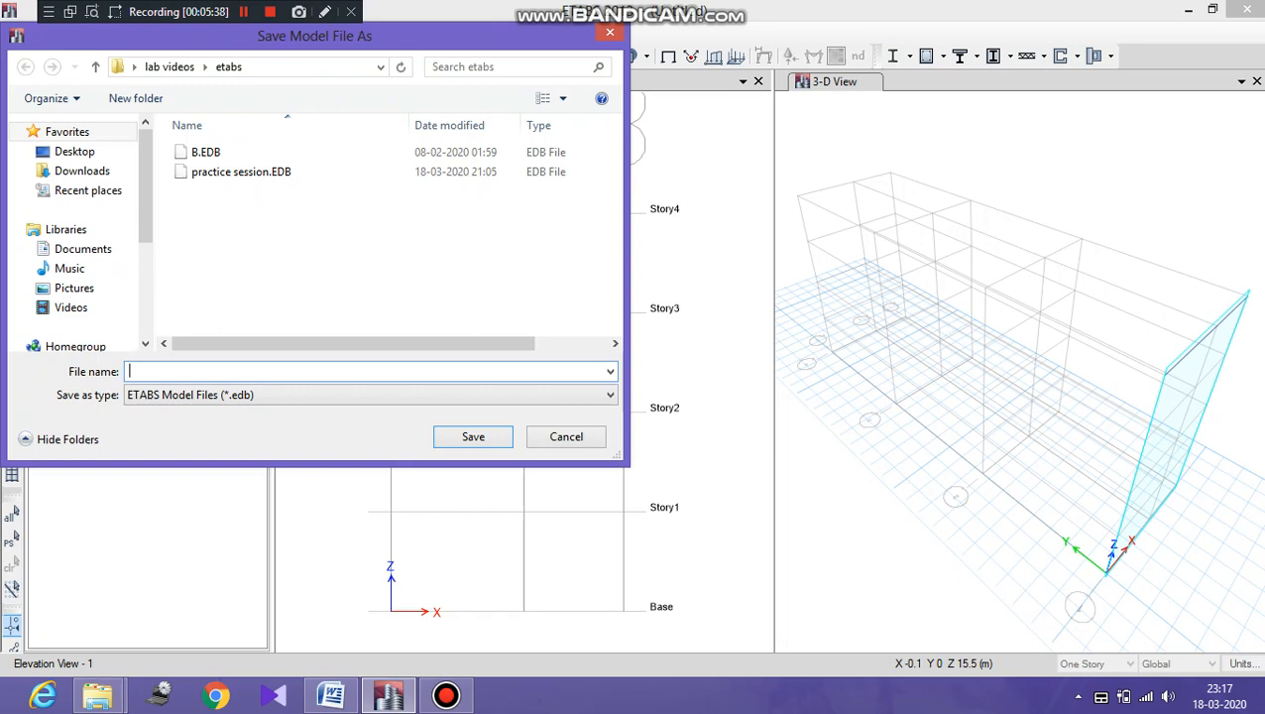
{"action": "type", "text": "BE"}
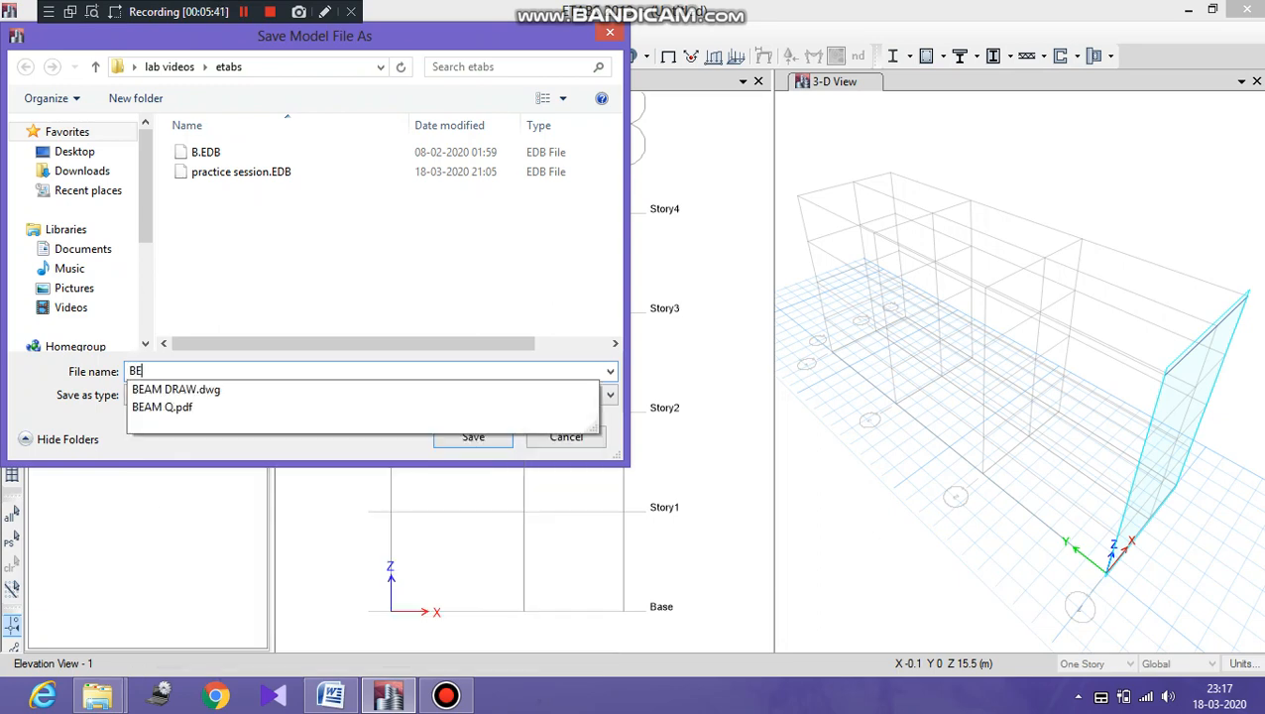
{"action": "type", "text": "AM A"}
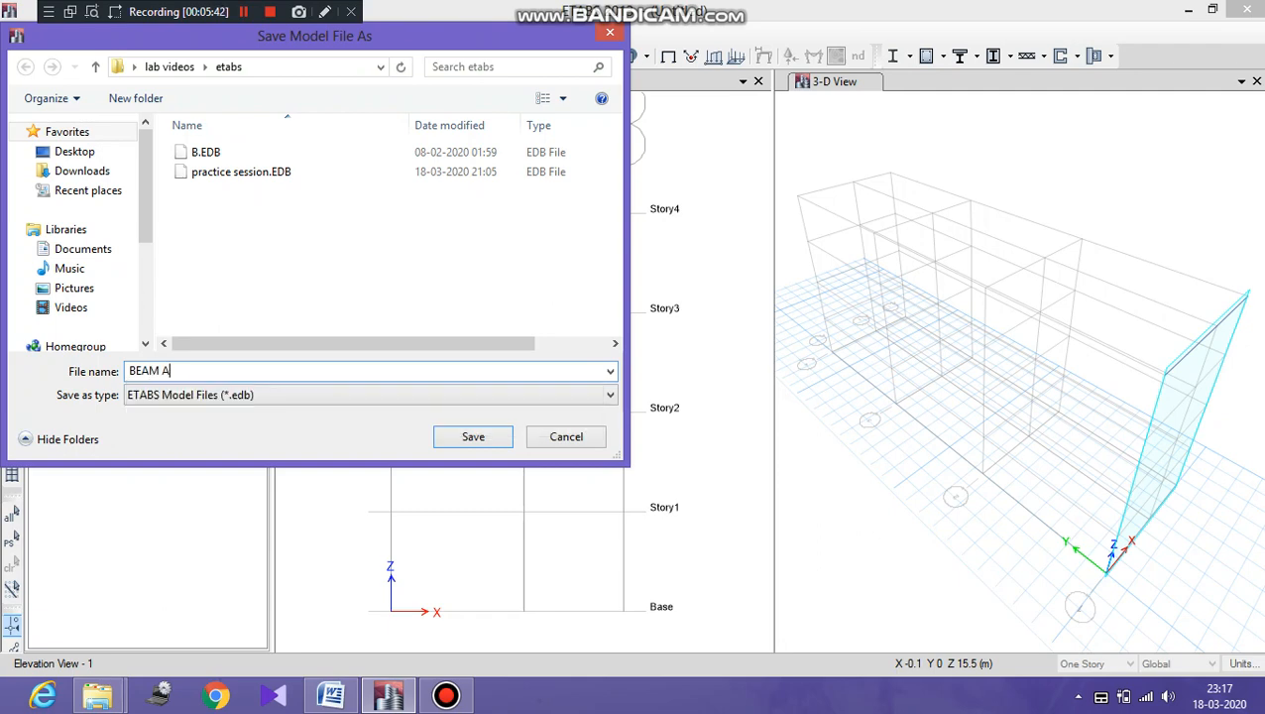
{"action": "type", "text": "NALYSIS"}
{"action": "left_click", "coordinate": [441, 438]}
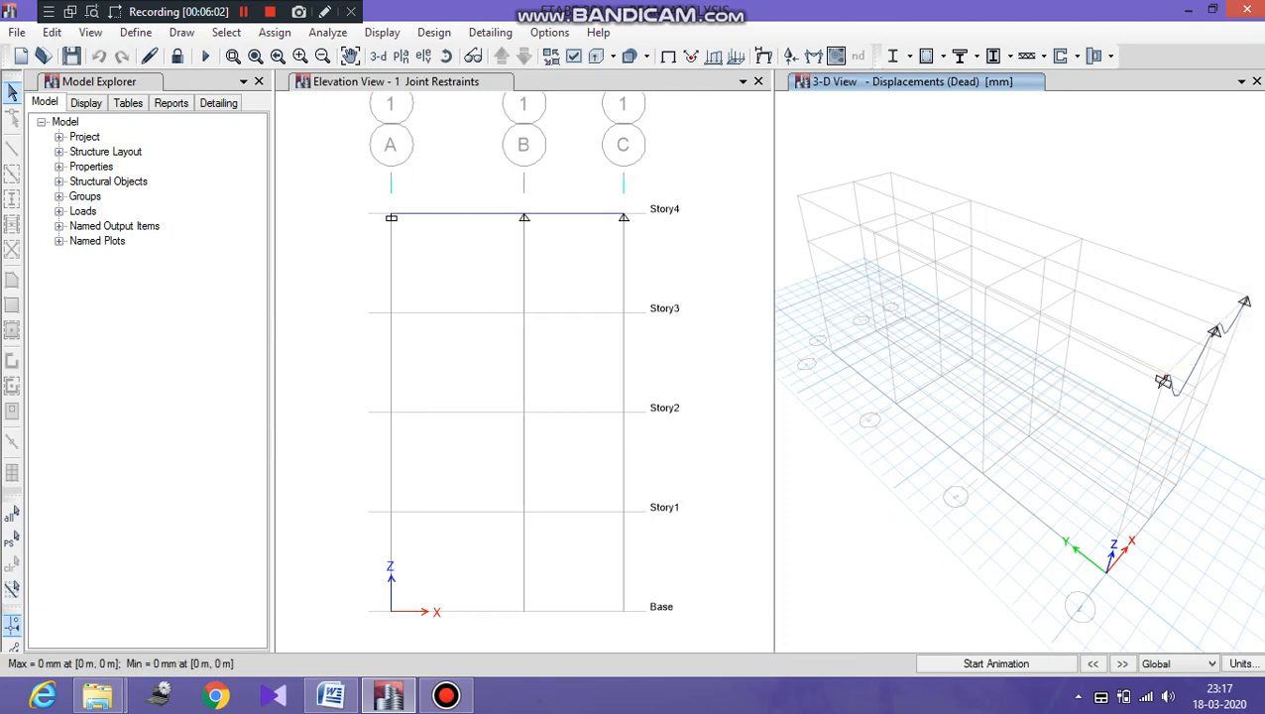
Display the Moment 3-3 diagram for the Live load case in the grid 1 elevation view.
{"action": "left_click", "coordinate": [389, 84]}
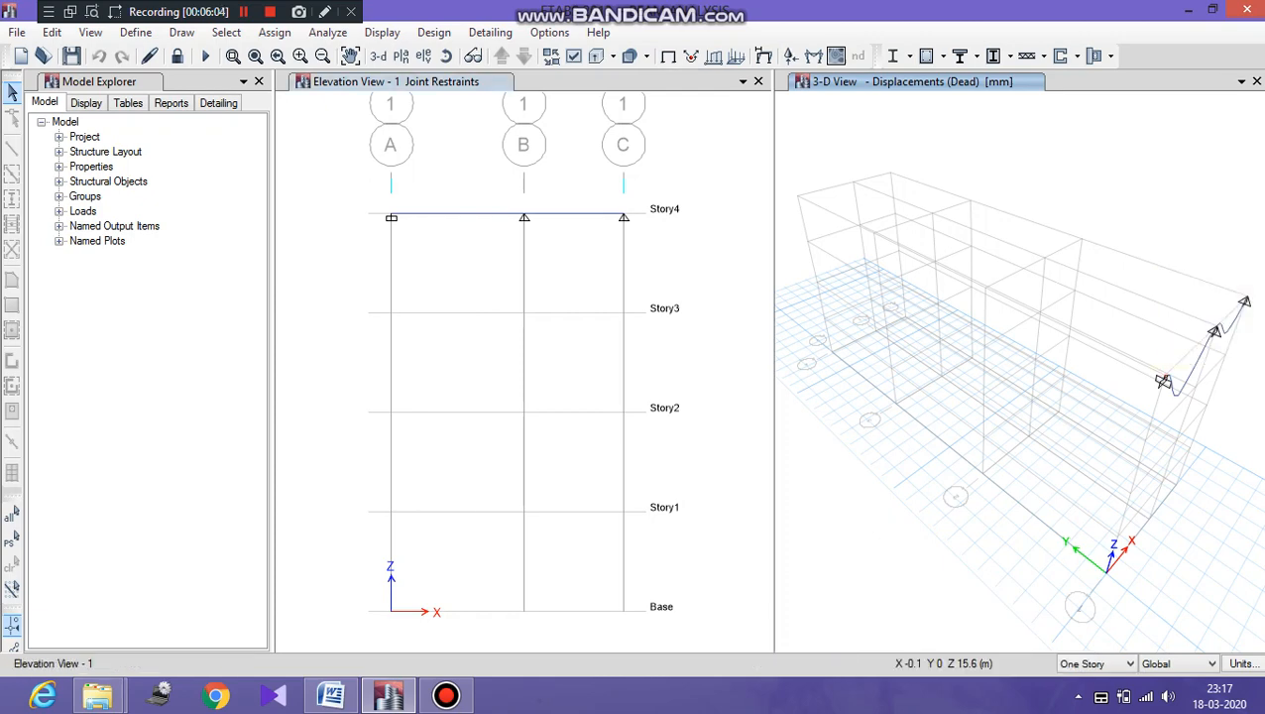
{"action": "left_click", "coordinate": [1174, 369]}
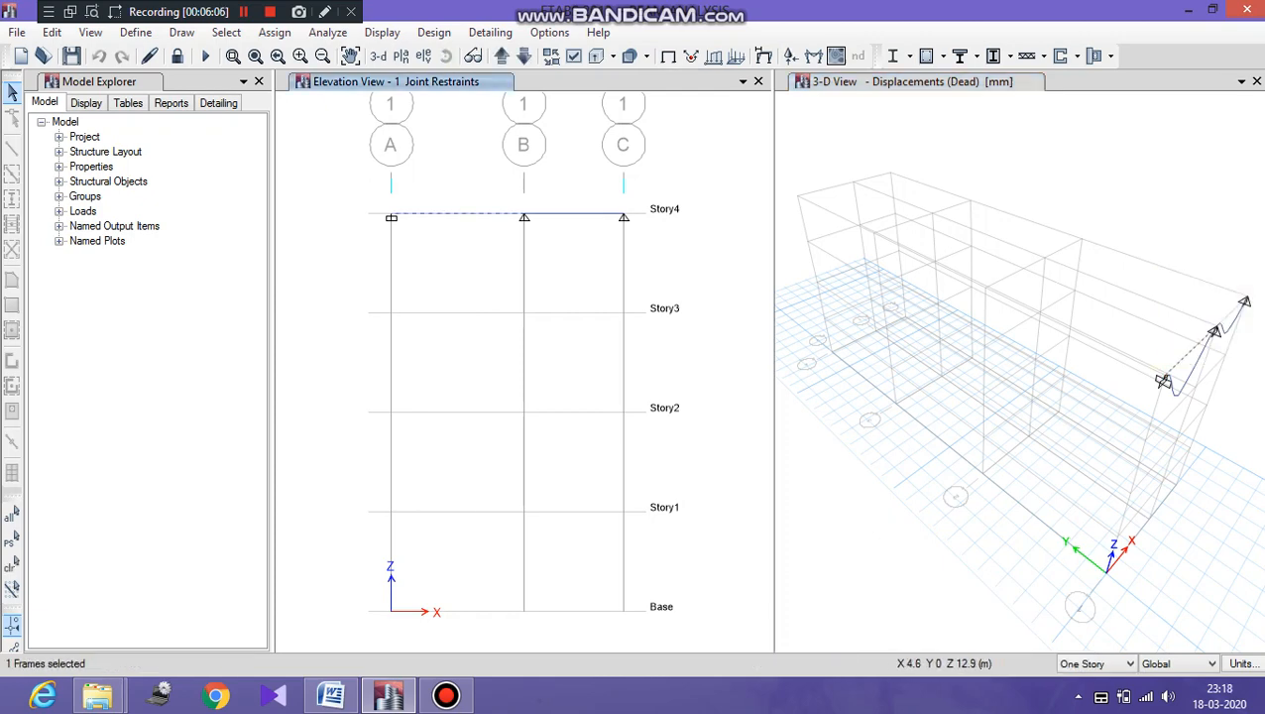
{"action": "left_click", "coordinate": [812, 56]}
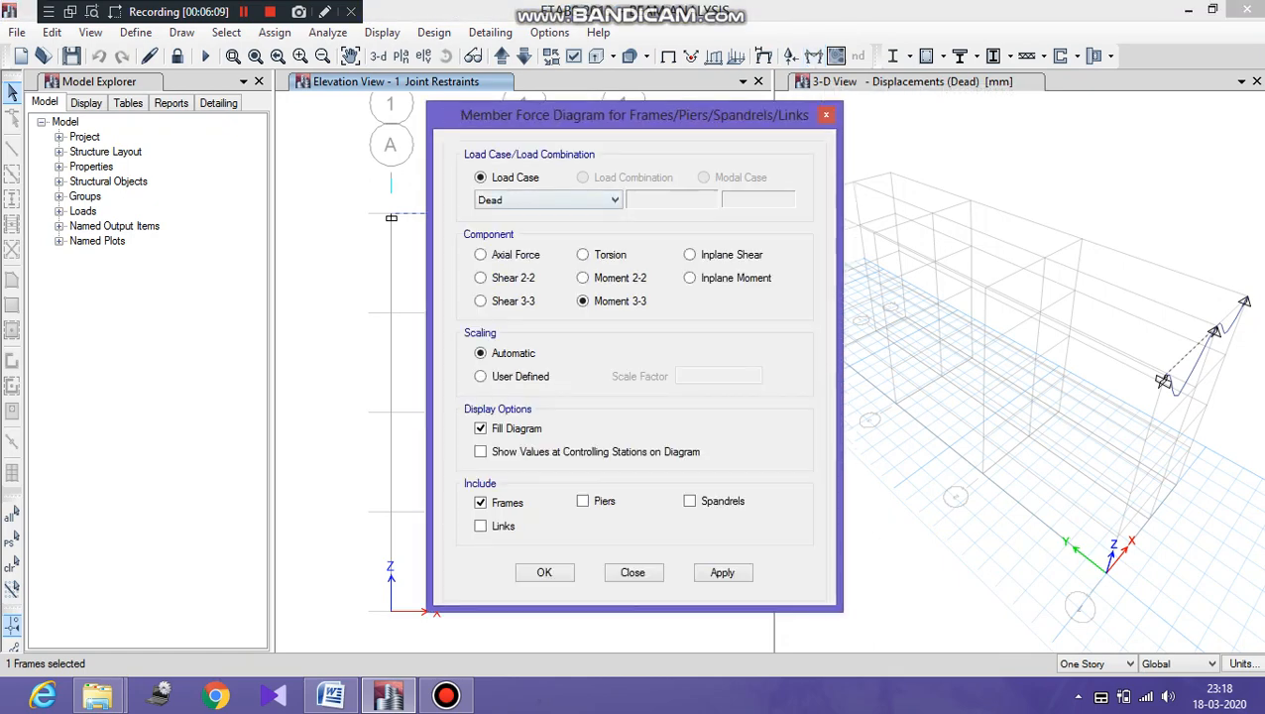
{"action": "left_click", "coordinate": [547, 199]}
{"action": "left_click", "coordinate": [547, 229]}
{"action": "key", "text": "Return"}
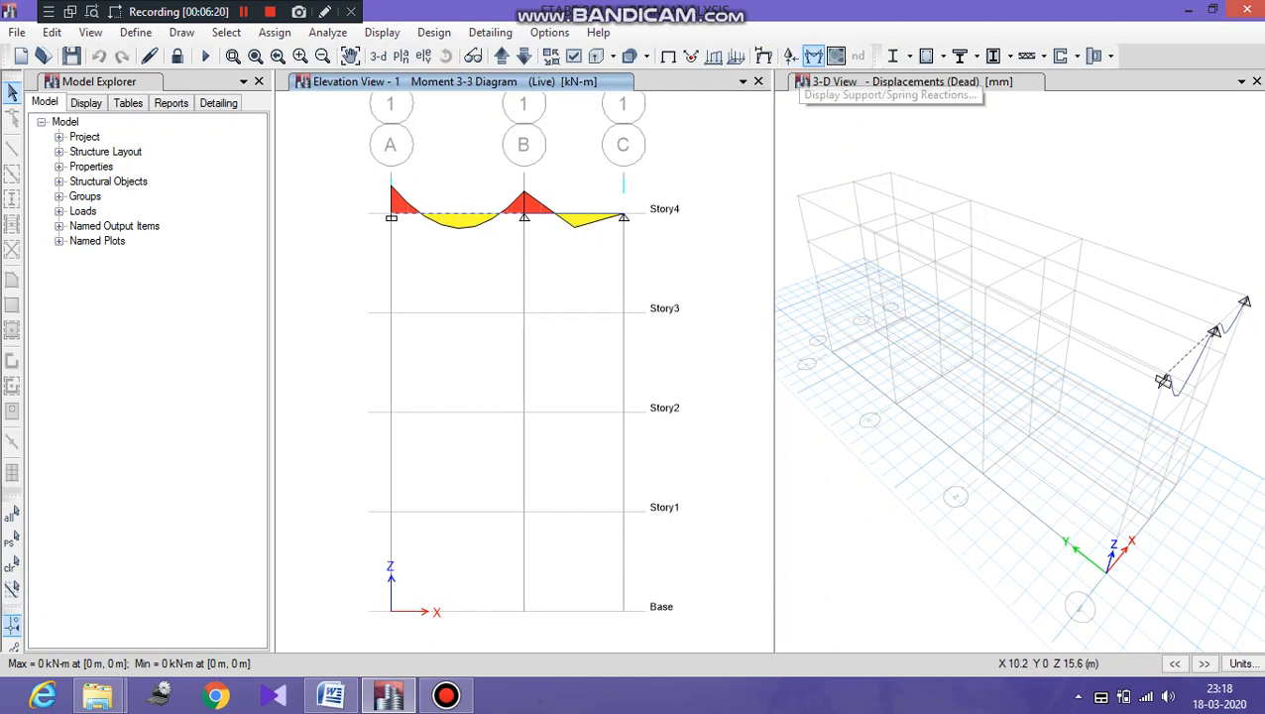
Display the Shear 2-2 force diagram for the Live load case in the grid 1 elevation.
{"action": "left_click", "coordinate": [836, 56]}
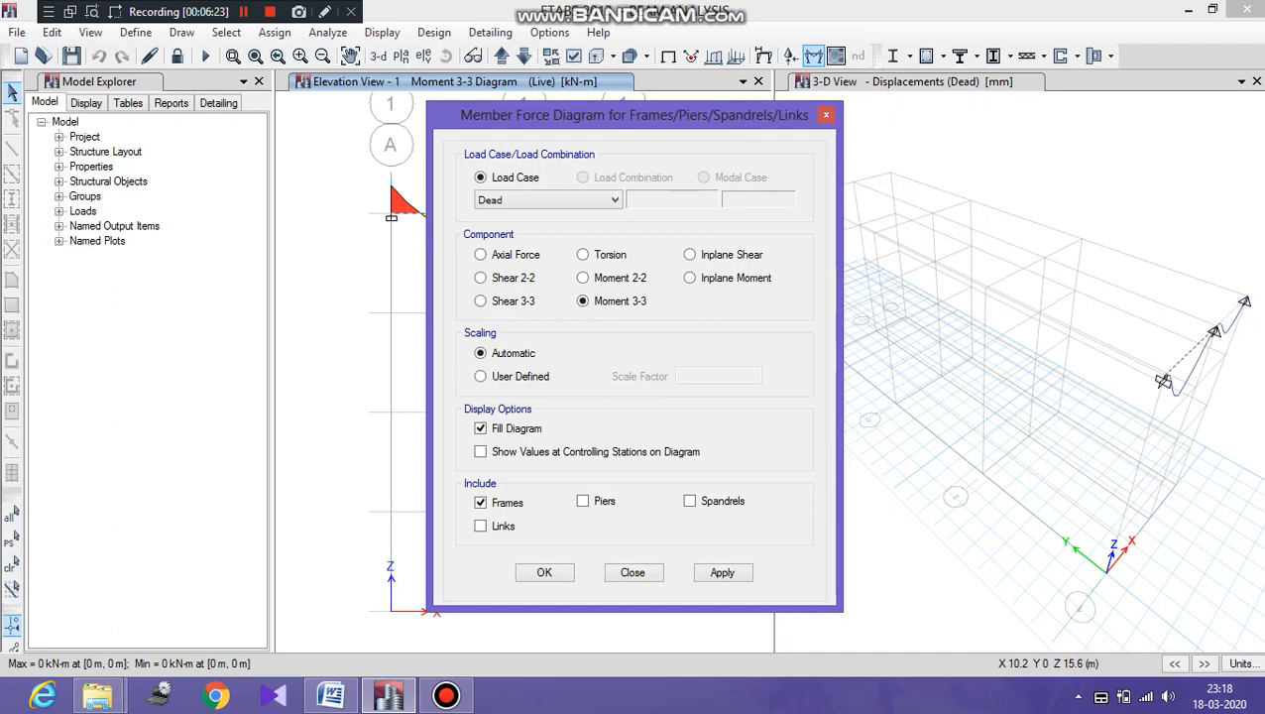
{"action": "left_click", "coordinate": [547, 200]}
{"action": "left_click", "coordinate": [515, 230]}
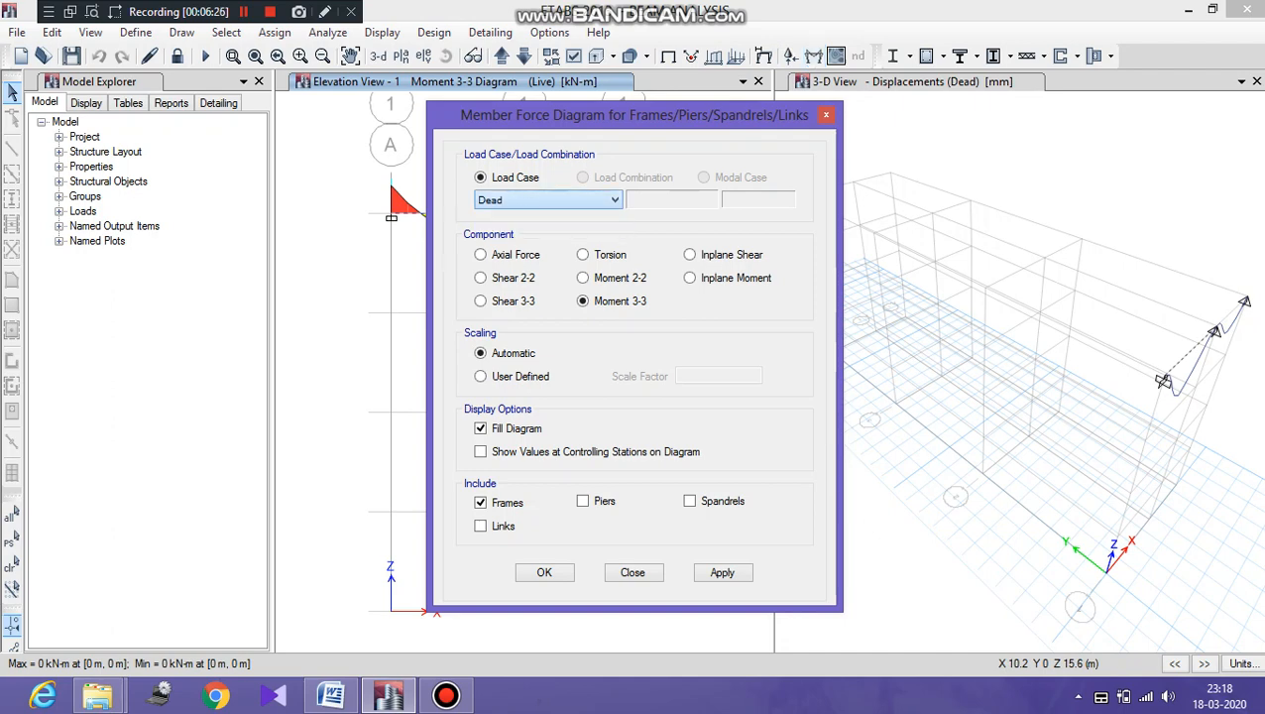
{"action": "left_click", "coordinate": [479, 278]}
{"action": "key", "text": "Return"}
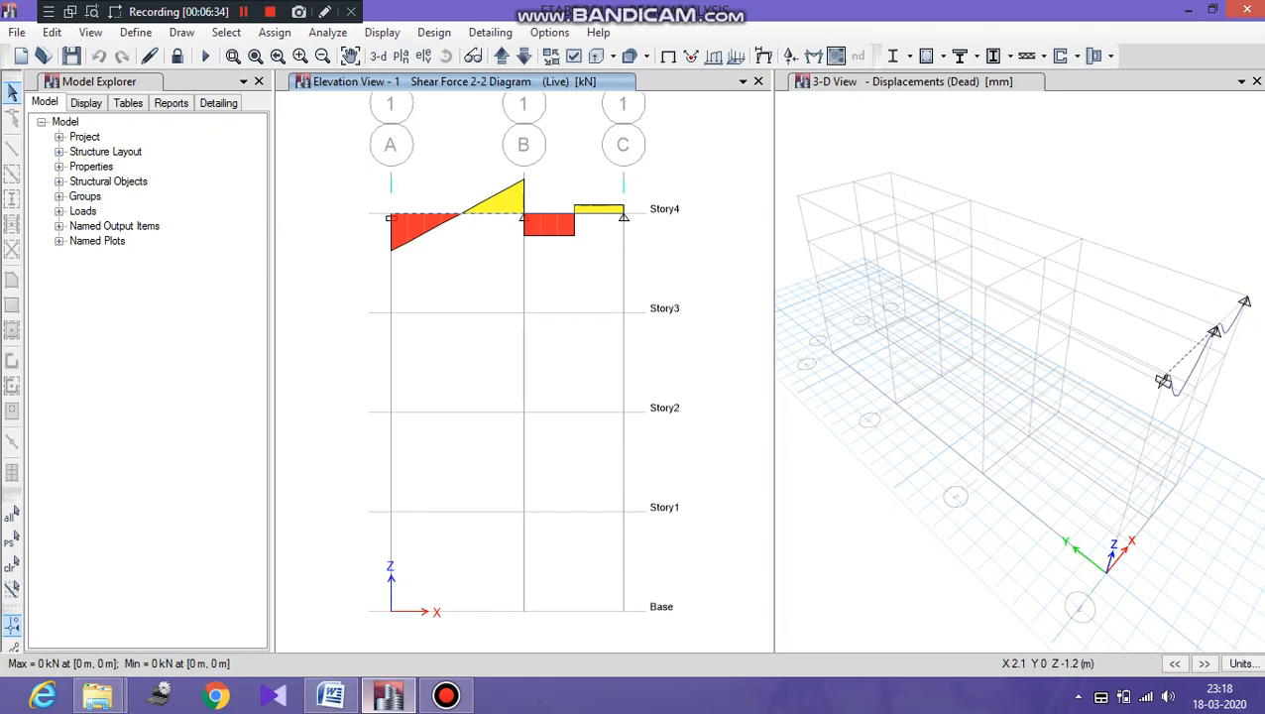
Review the beam problem in Word, return to ETABS, and inspect the detailed diagrams of the beam between grids B and C.
{"action": "left_click", "coordinate": [333, 699]}
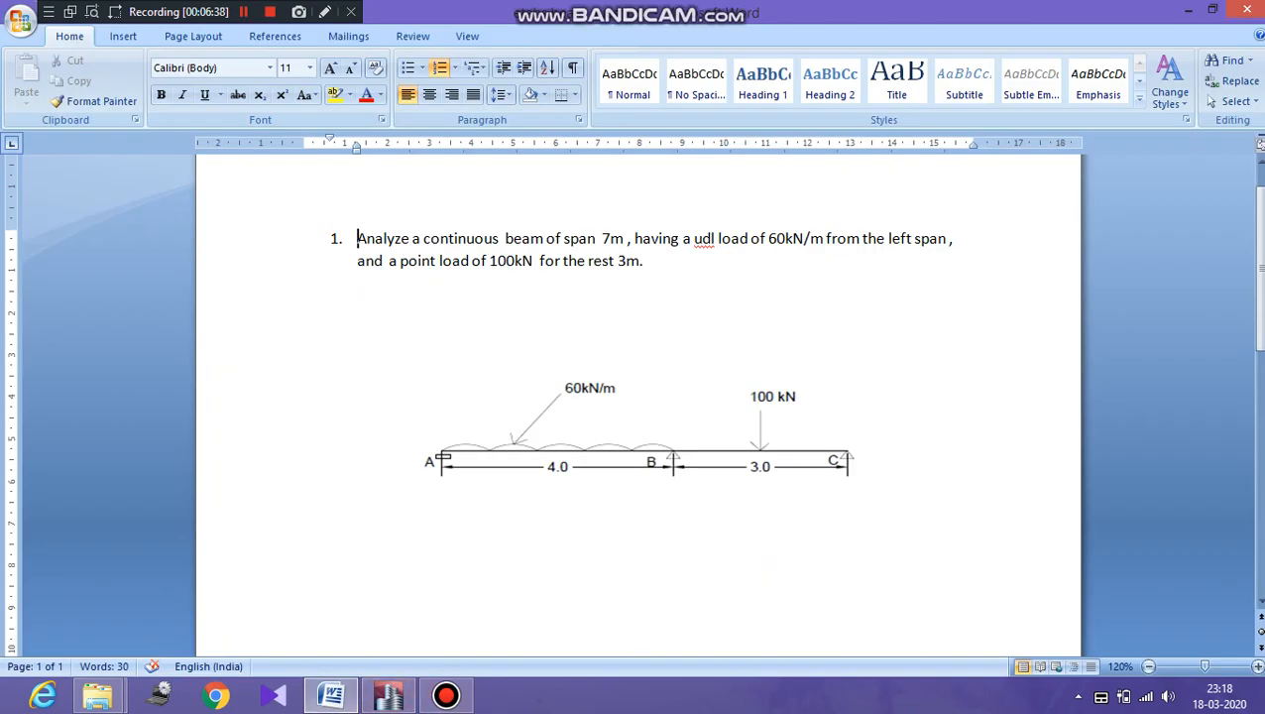
{"action": "key", "text": "alt+Tab"}
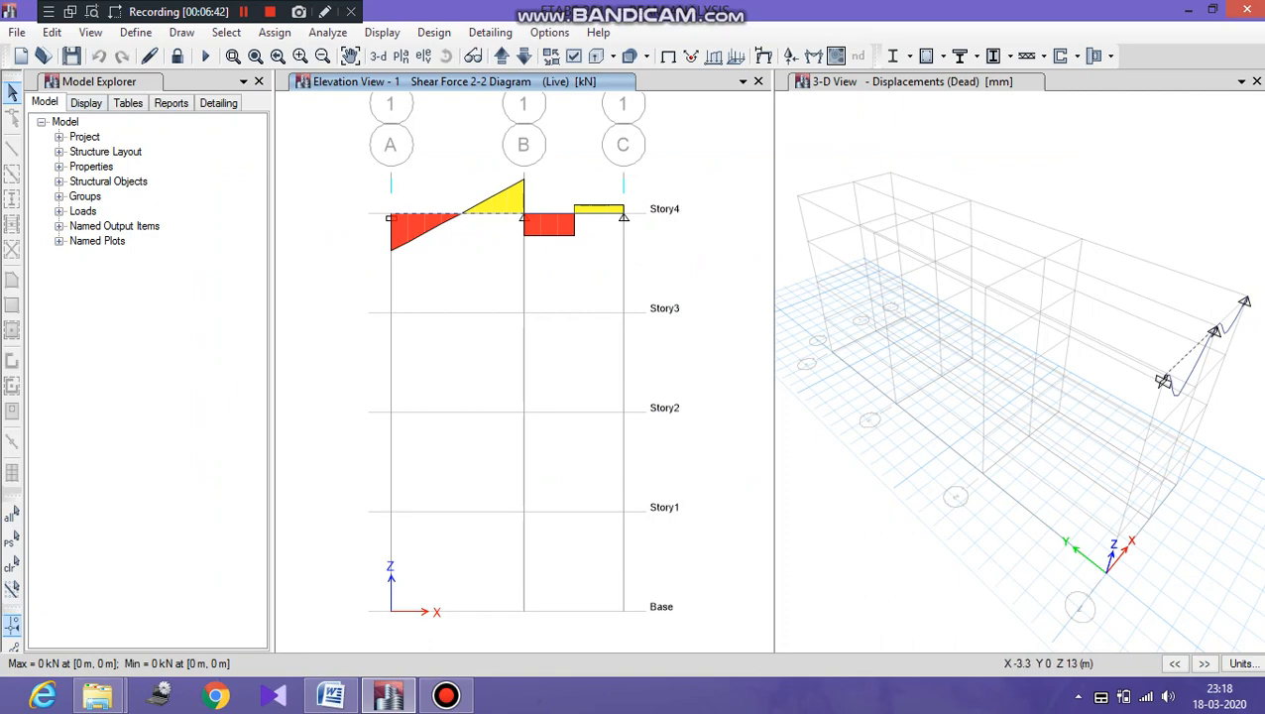
{"action": "mouse_move", "coordinate": [464, 213]}
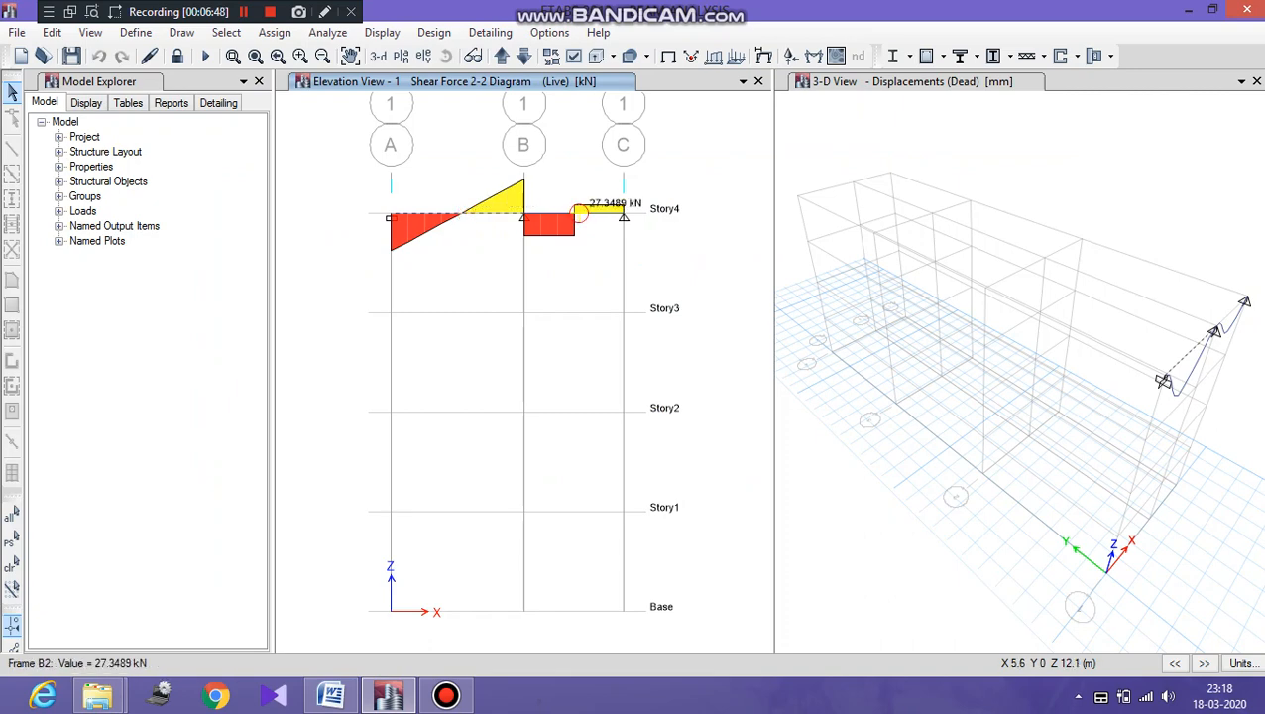
{"action": "right_click", "coordinate": [580, 213]}
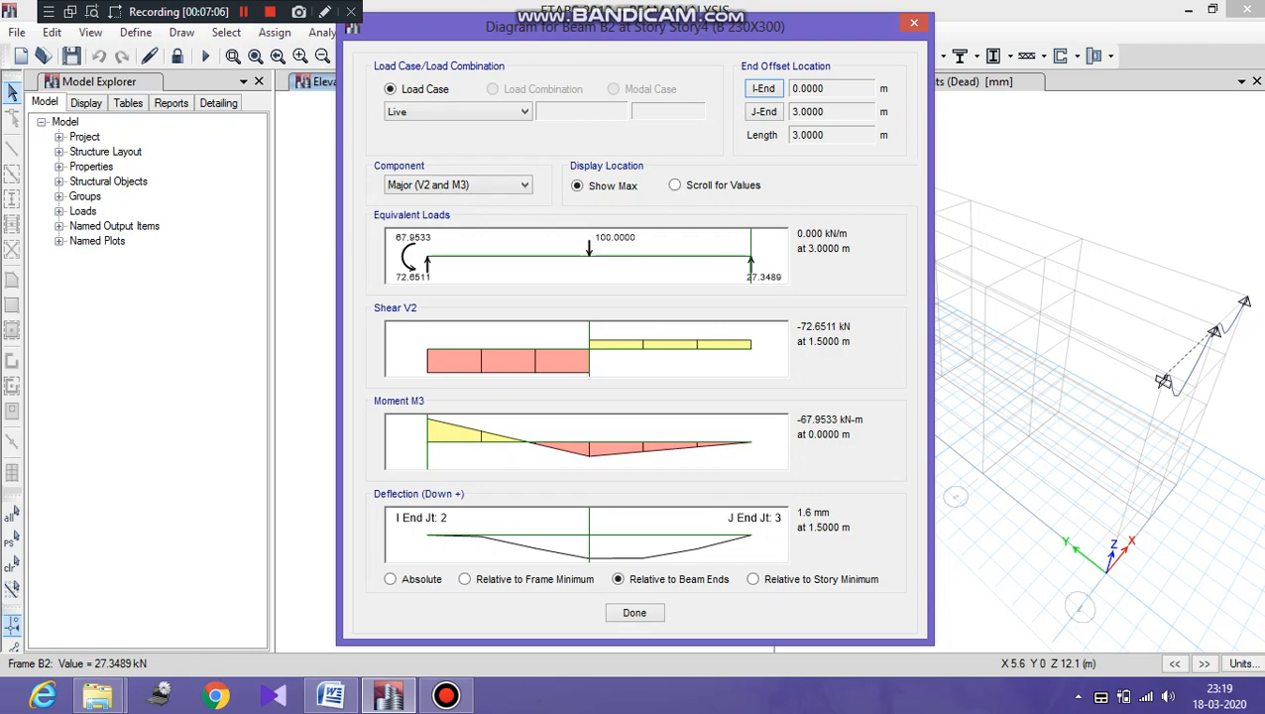
{"action": "left_click", "coordinate": [633, 611]}
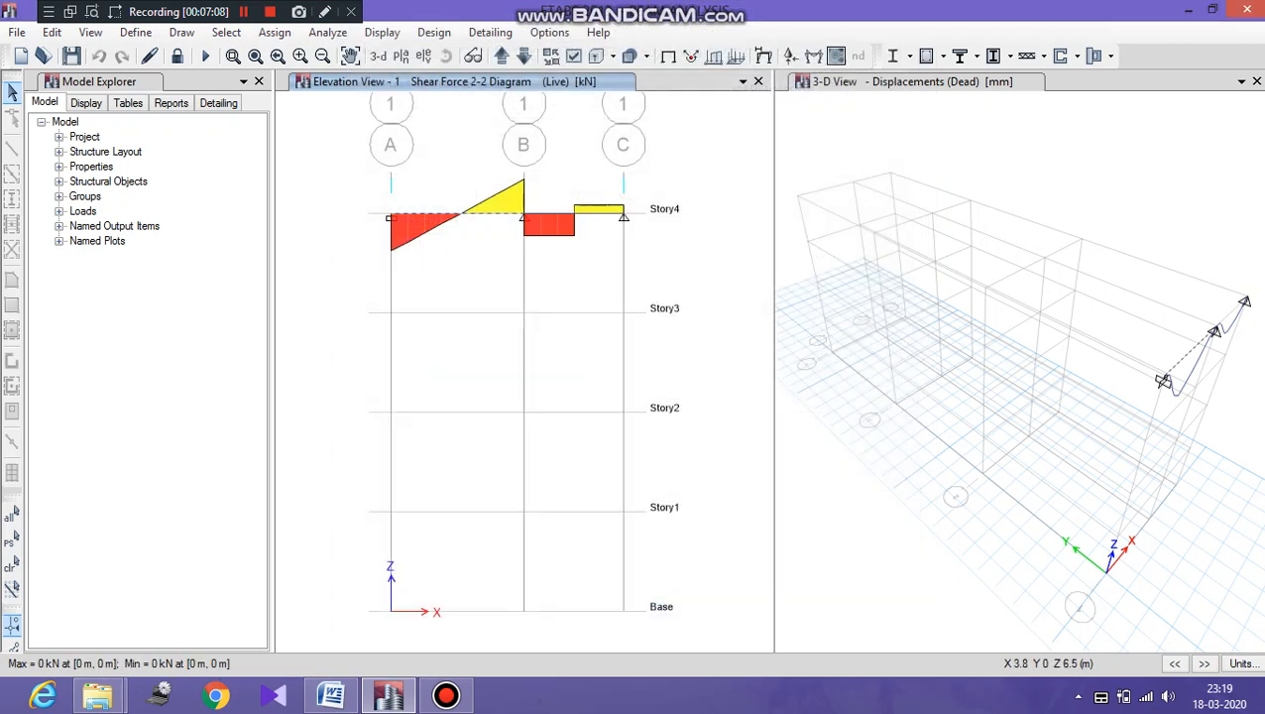